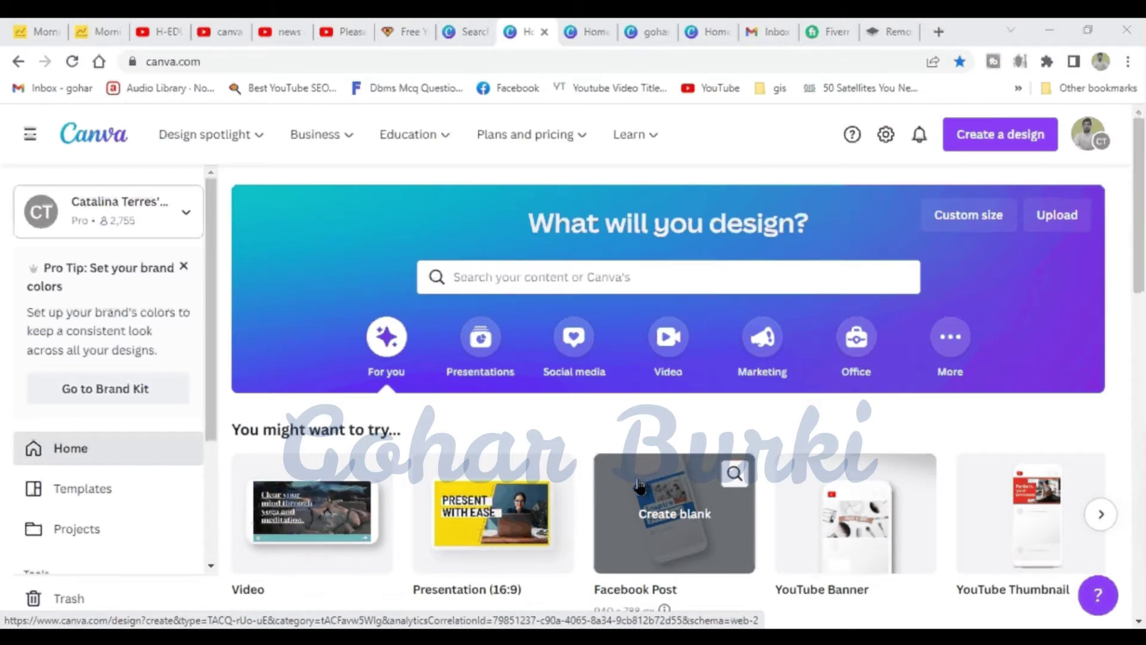
- Search Canva for 'intro' and choose the YouTube Intro suggestion
scroll(573, 431, "down", 2)
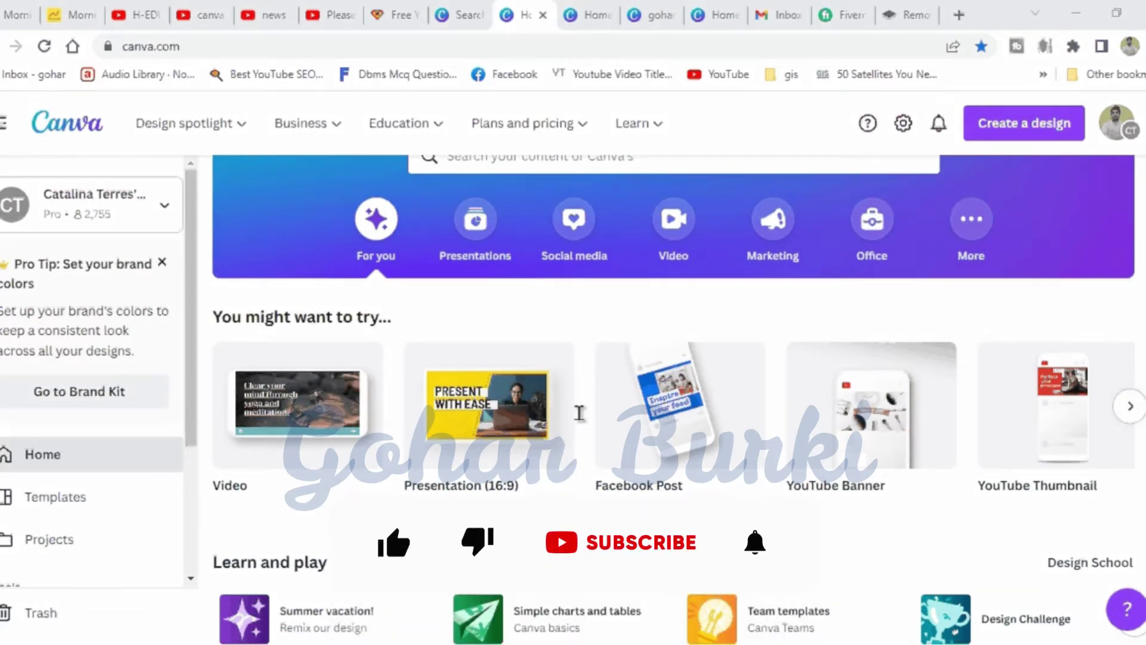
scroll(579, 412, "down", 2)
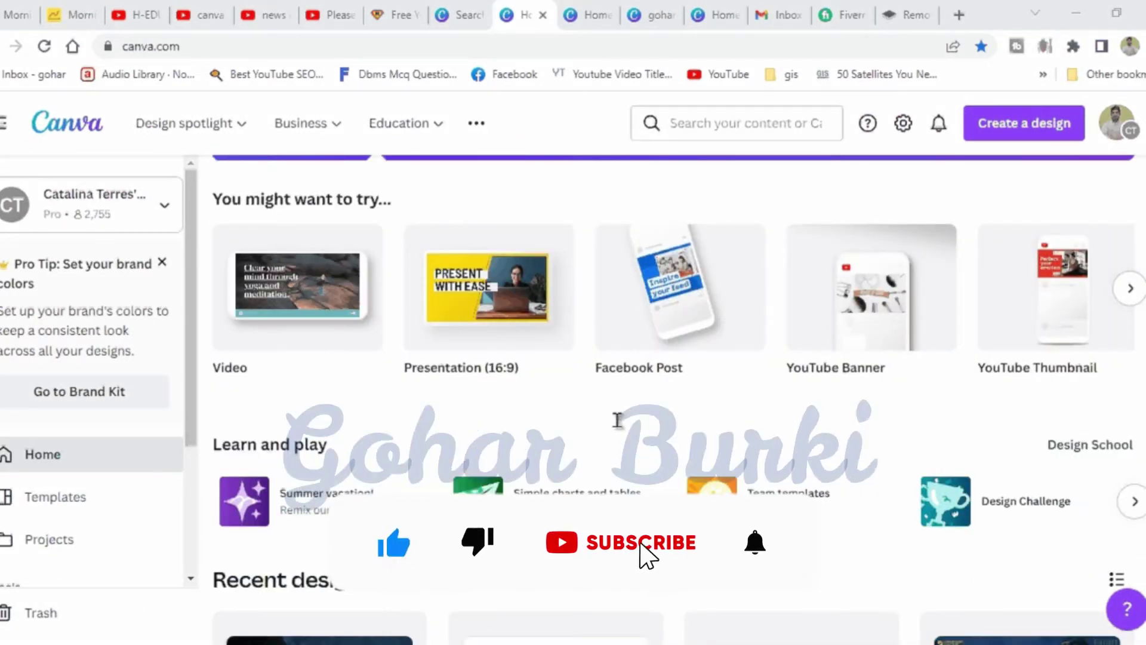
scroll(618, 420, "down", 4)
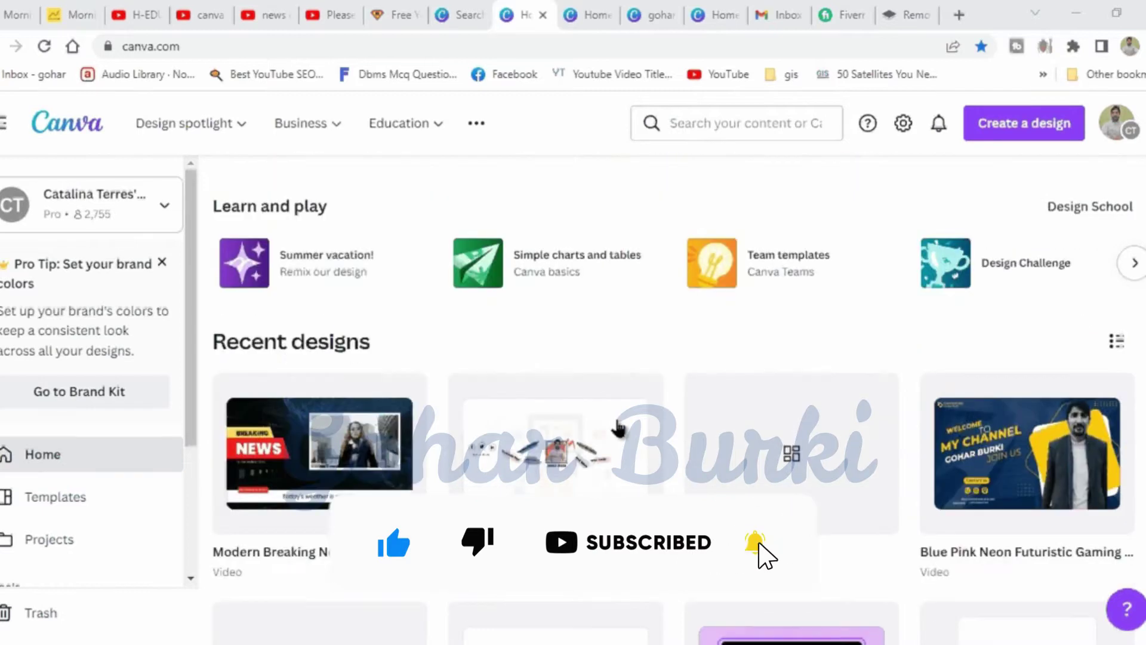
scroll(617, 427, "down", 7)
scroll(593, 414, "up", 9)
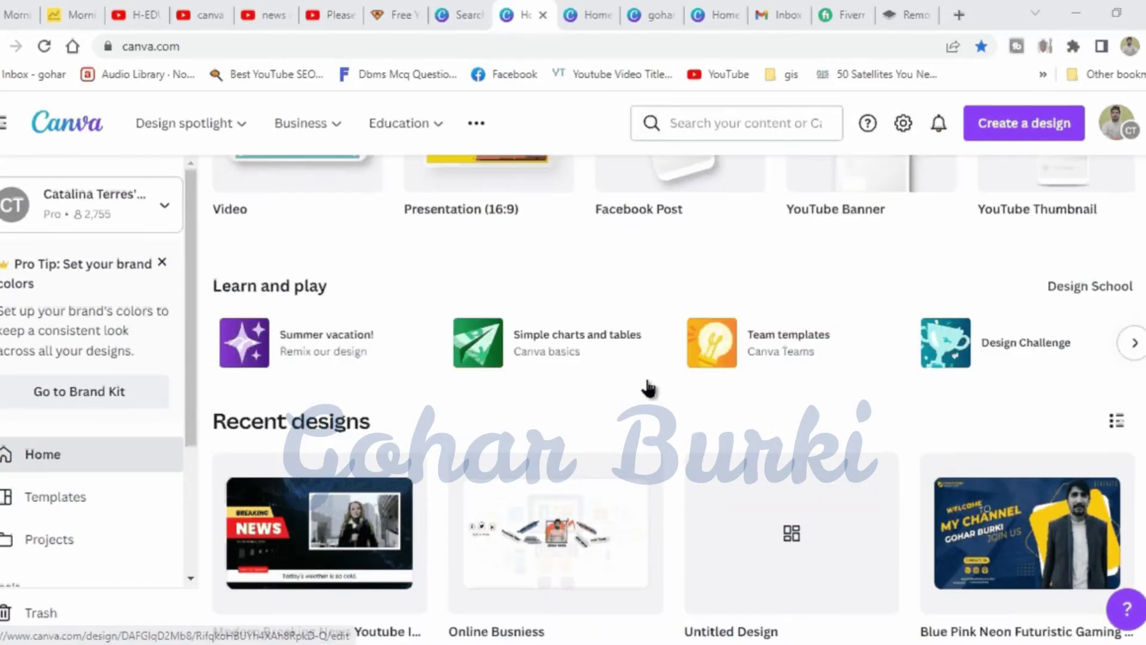
scroll(639, 415, "up", 5)
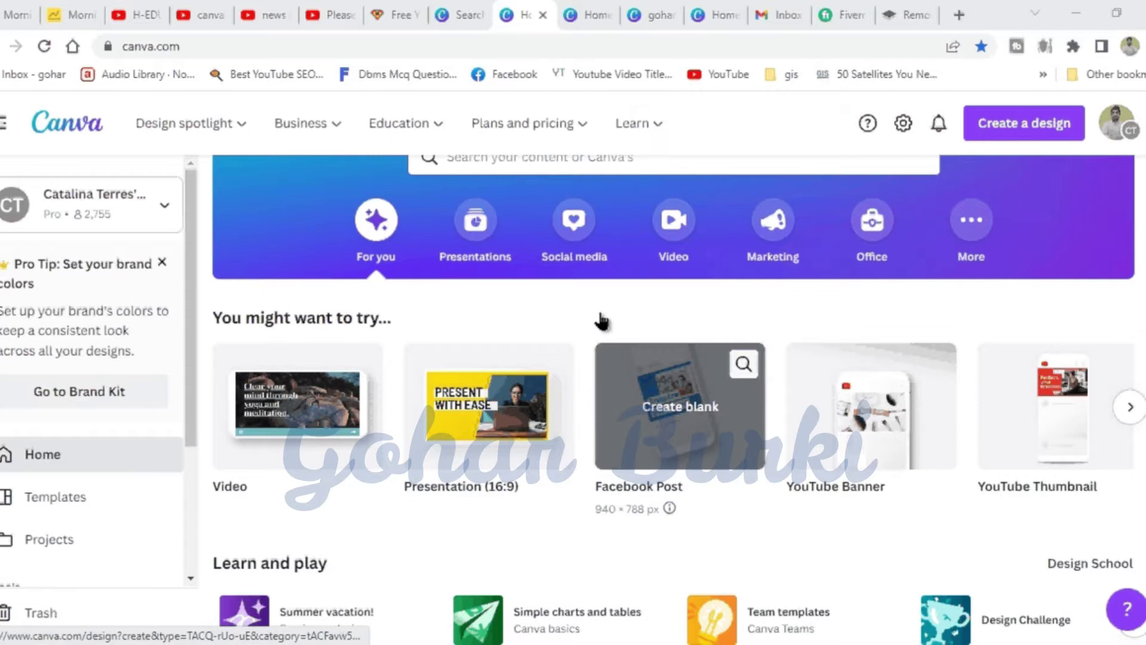
scroll(601, 321, "up", 2)
left_click(545, 263)
type("in")
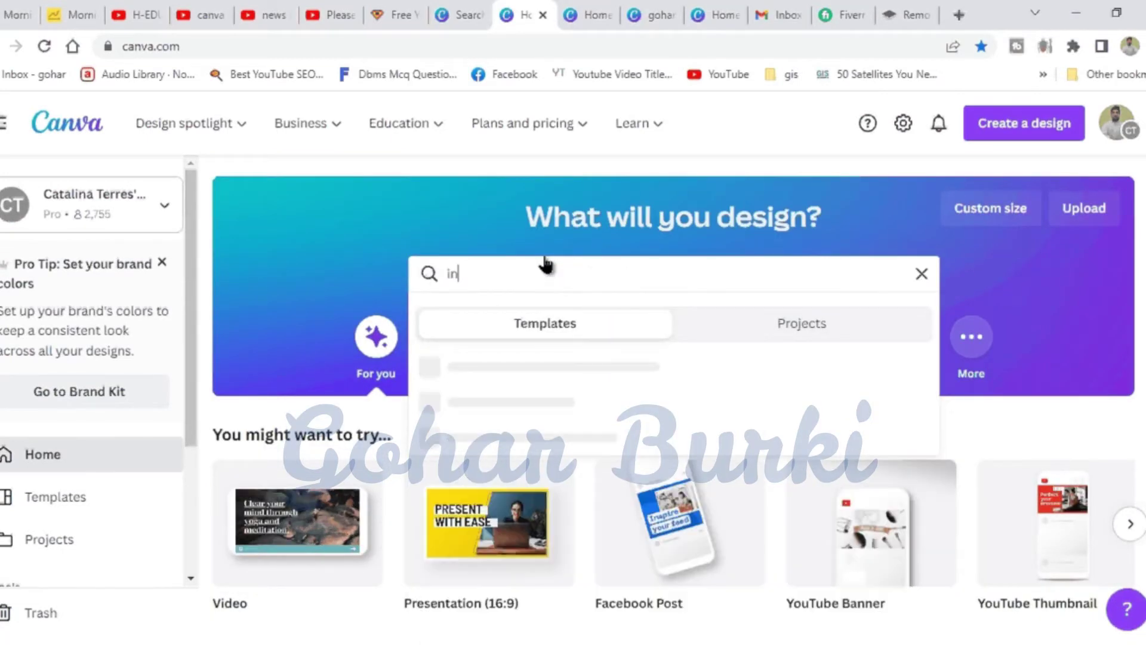
type("tro")
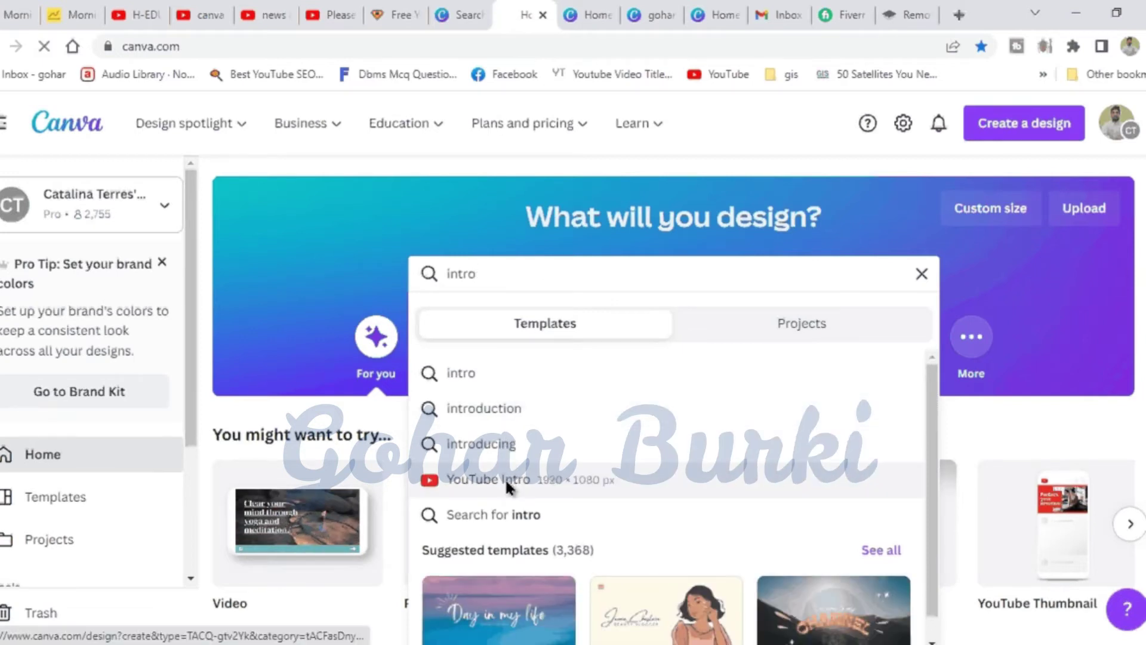
left_click(505, 479)
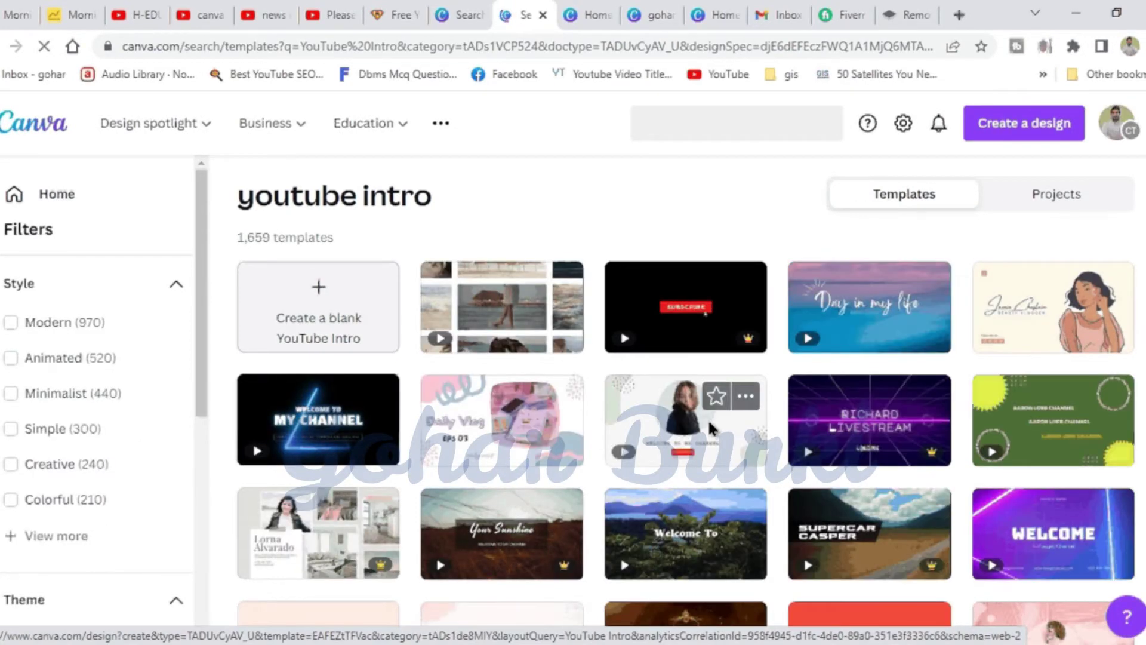
- Browse through the YouTube Intro templates
scroll(710, 429, "down", 2)
scroll(711, 428, "down", 5)
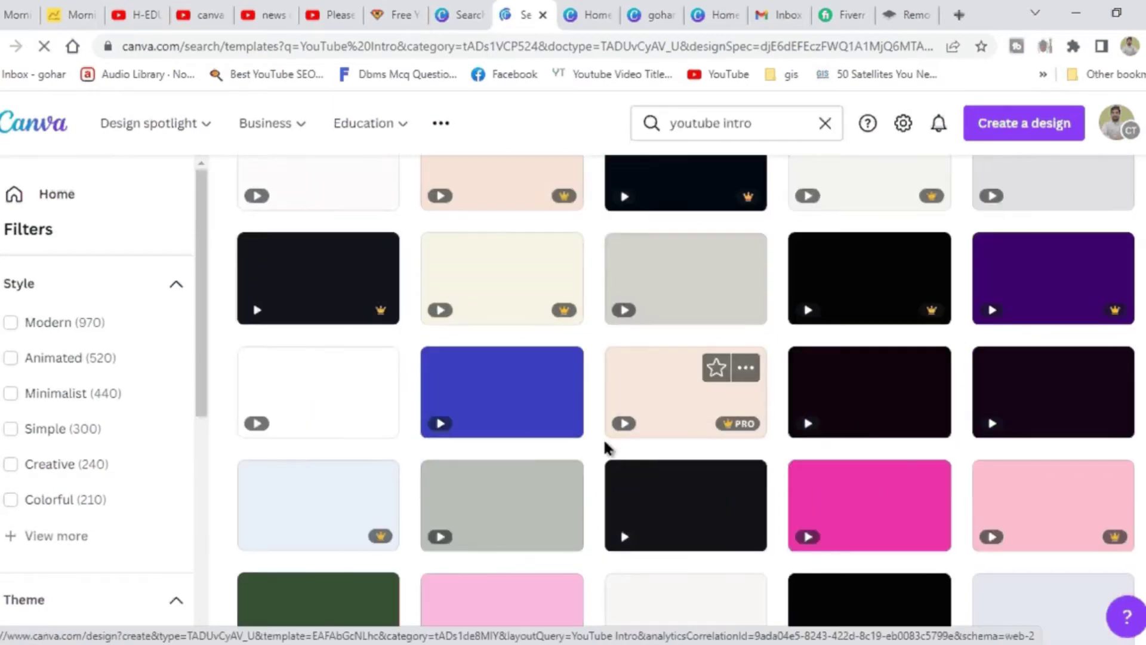
scroll(716, 447, "down", 4)
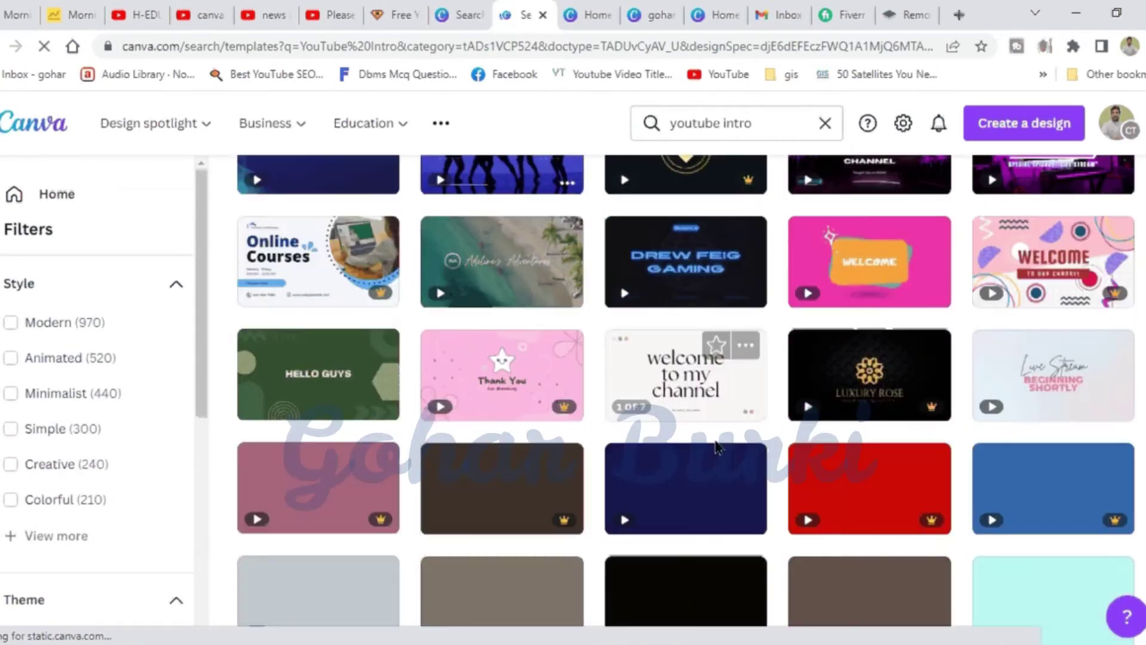
scroll(716, 446, "down", 4)
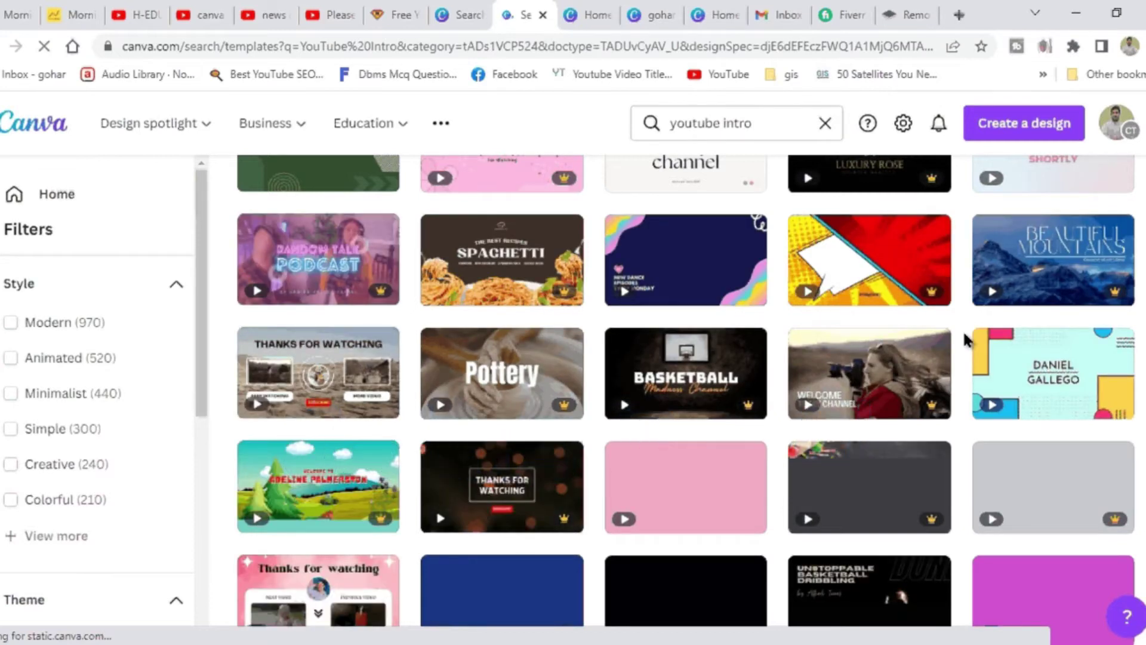
scroll(966, 358, "down", 2)
scroll(963, 364, "down", 10)
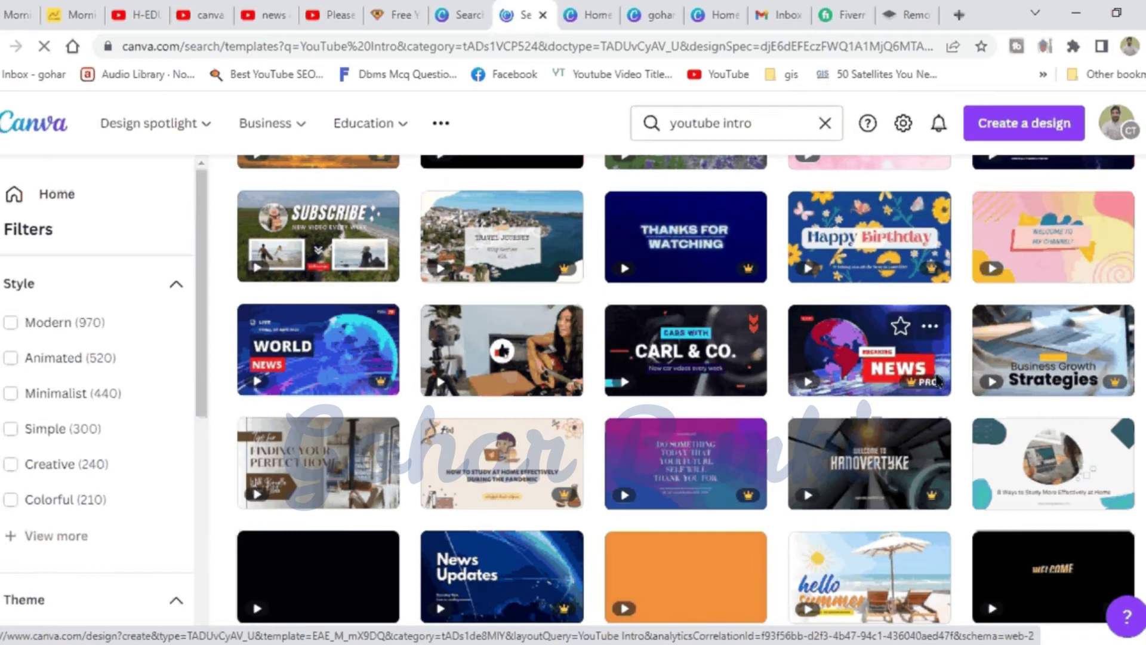
scroll(959, 425, "down", 6)
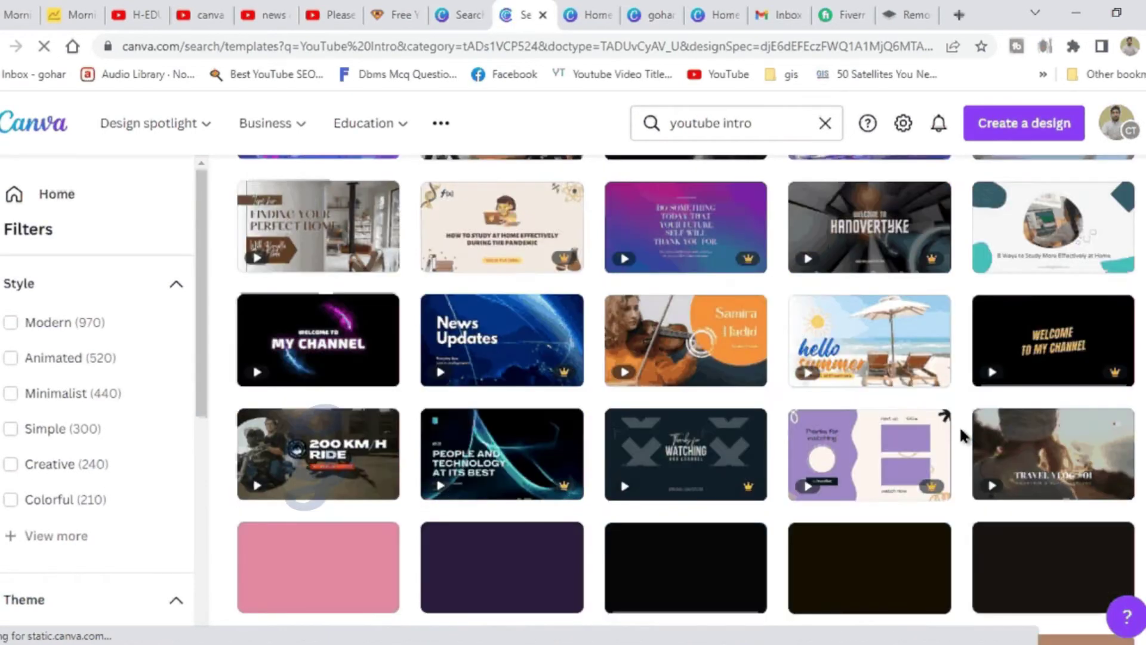
scroll(959, 428, "down", 2)
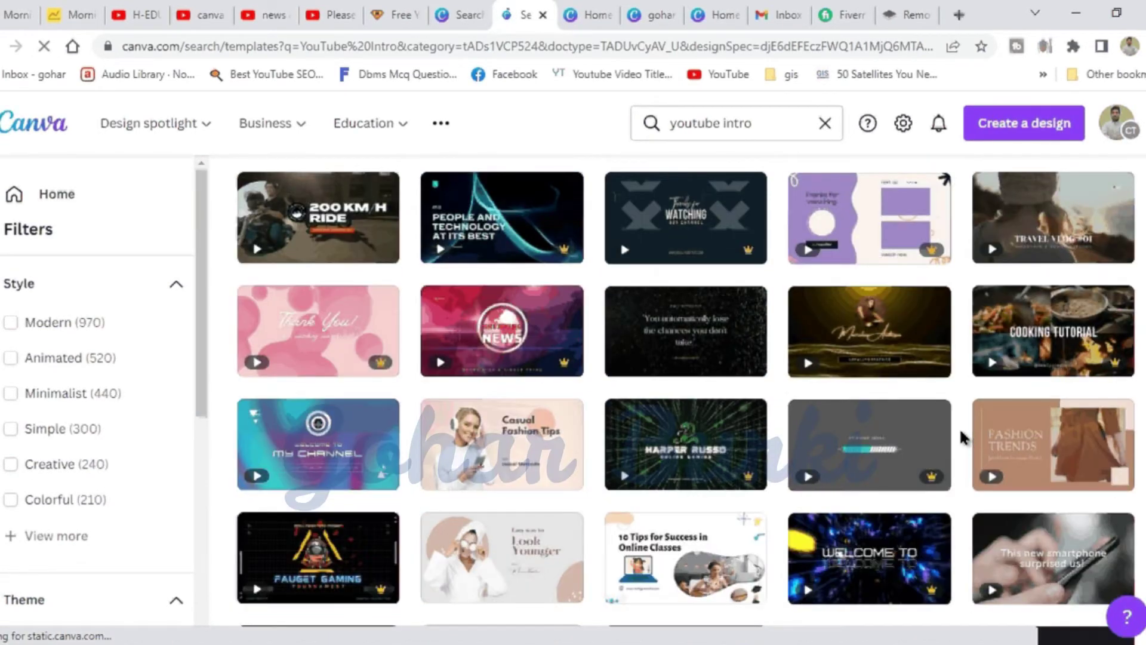
scroll(961, 432, "down", 9)
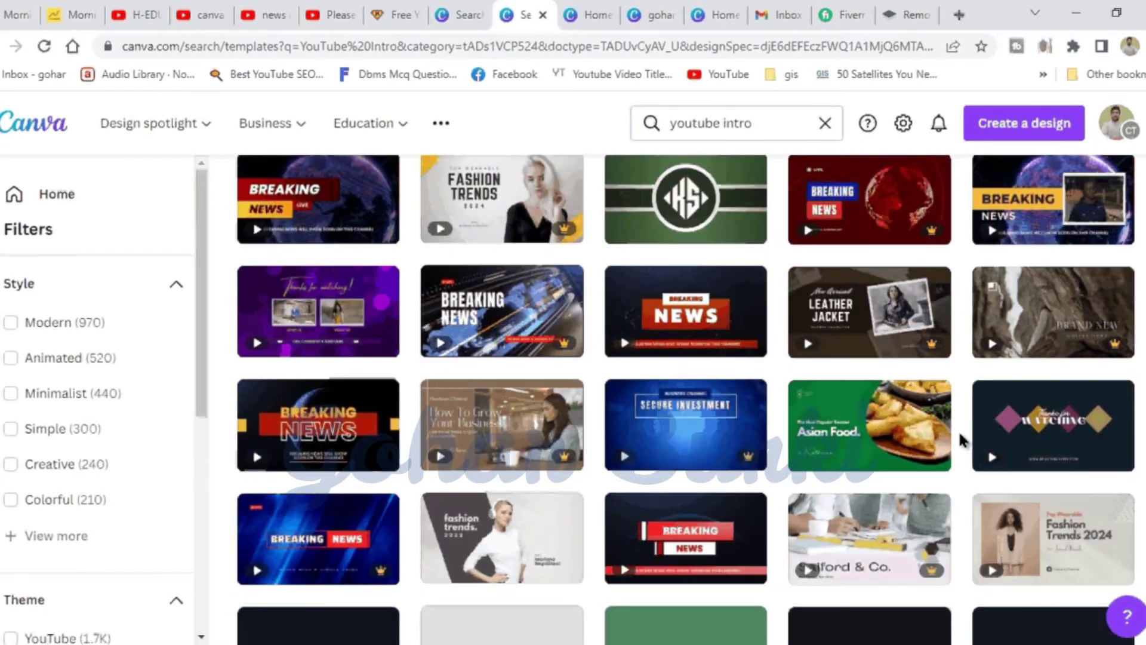
scroll(960, 441, "down", 6)
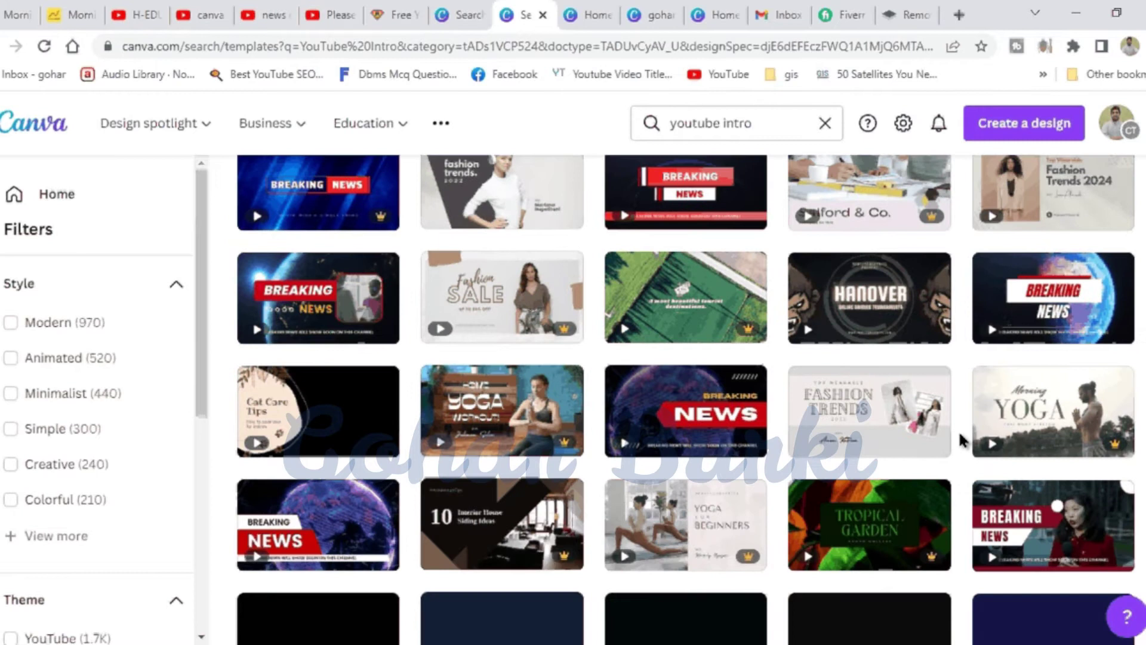
scroll(960, 440, "down", 8)
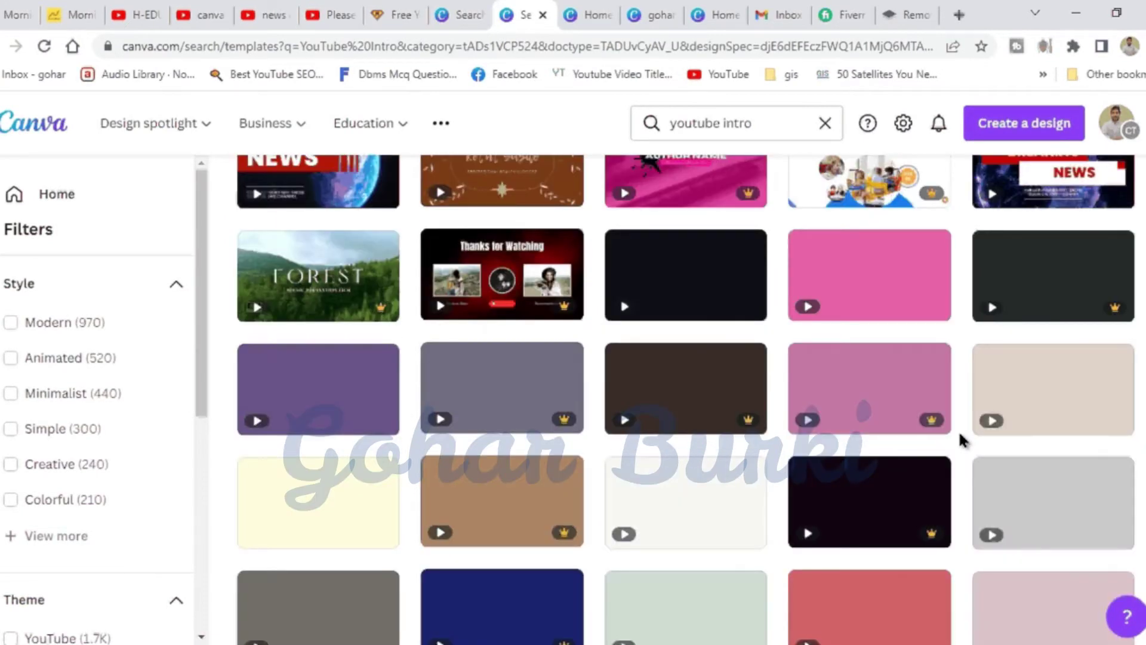
scroll(961, 441, "up", 7)
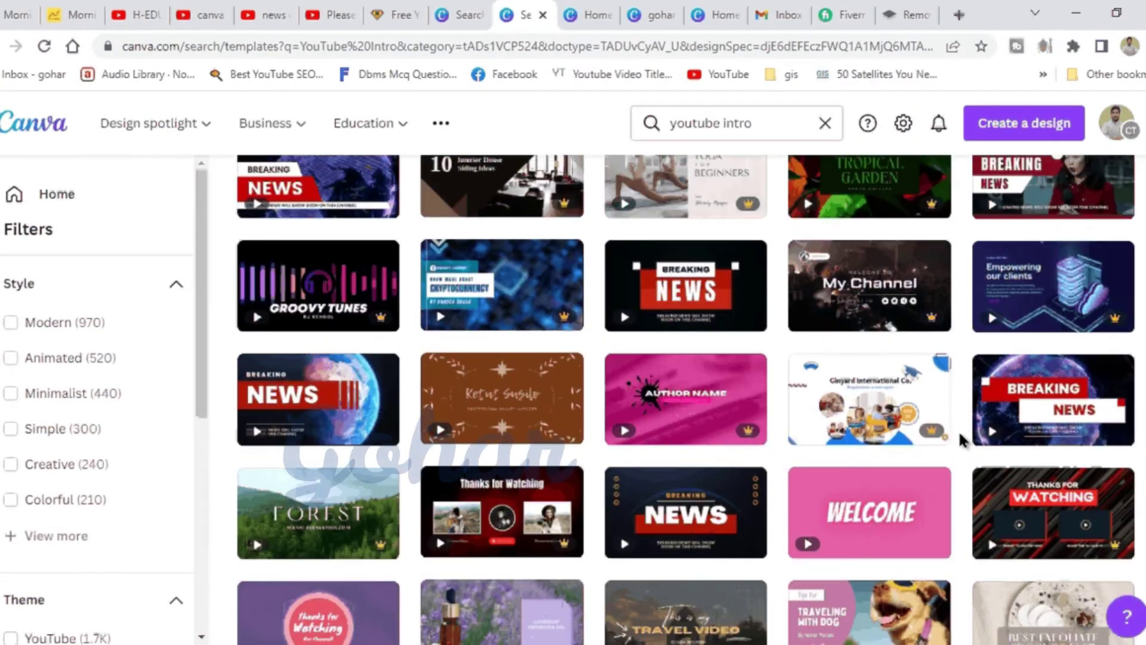
scroll(960, 440, "up", 4)
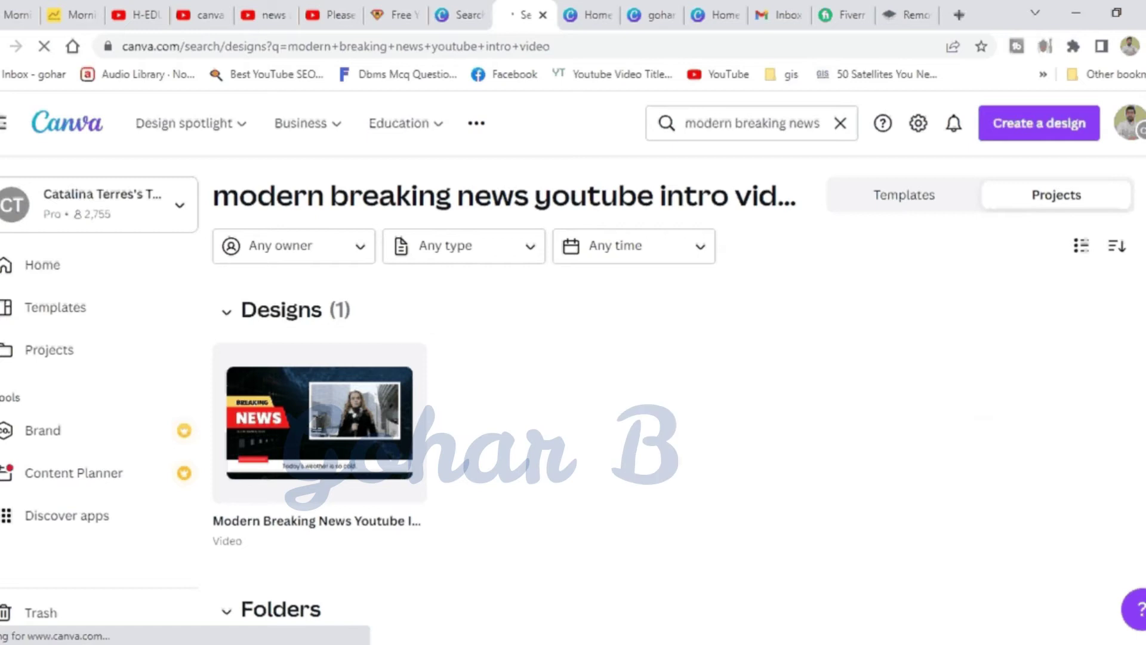
- Open the Modern Breaking News Youtube Intro Video design card in the editor
left_click(425, 349)
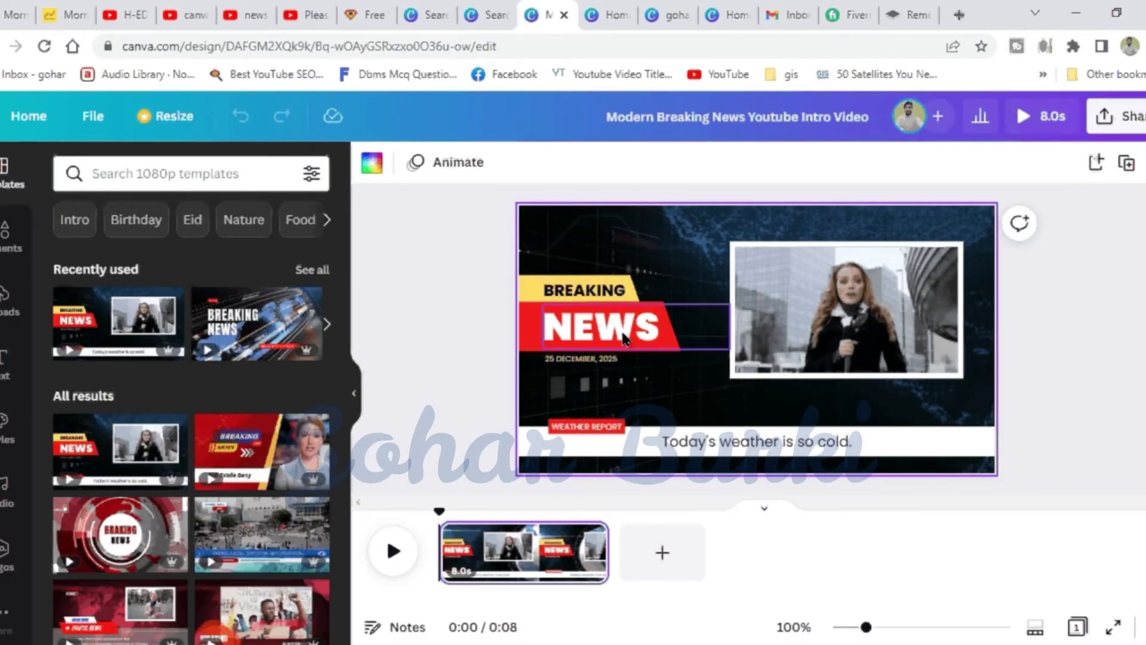
- Change the date's year to 2022 and select the WEATHER REPORT label for relabelling
left_click(622, 360)
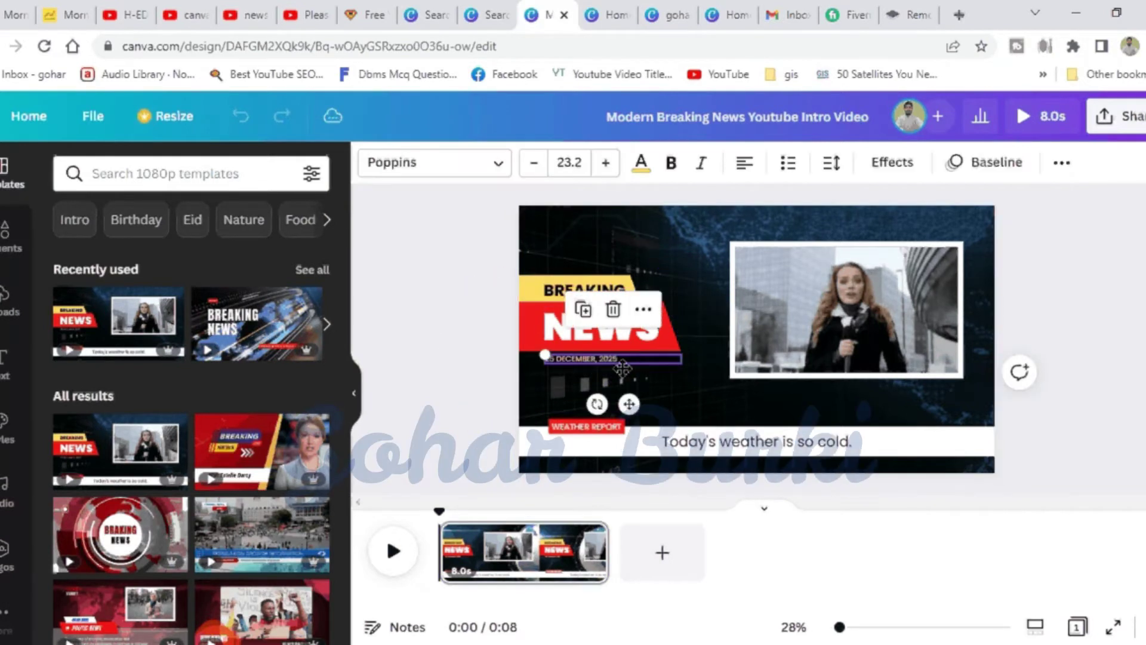
left_click(626, 361)
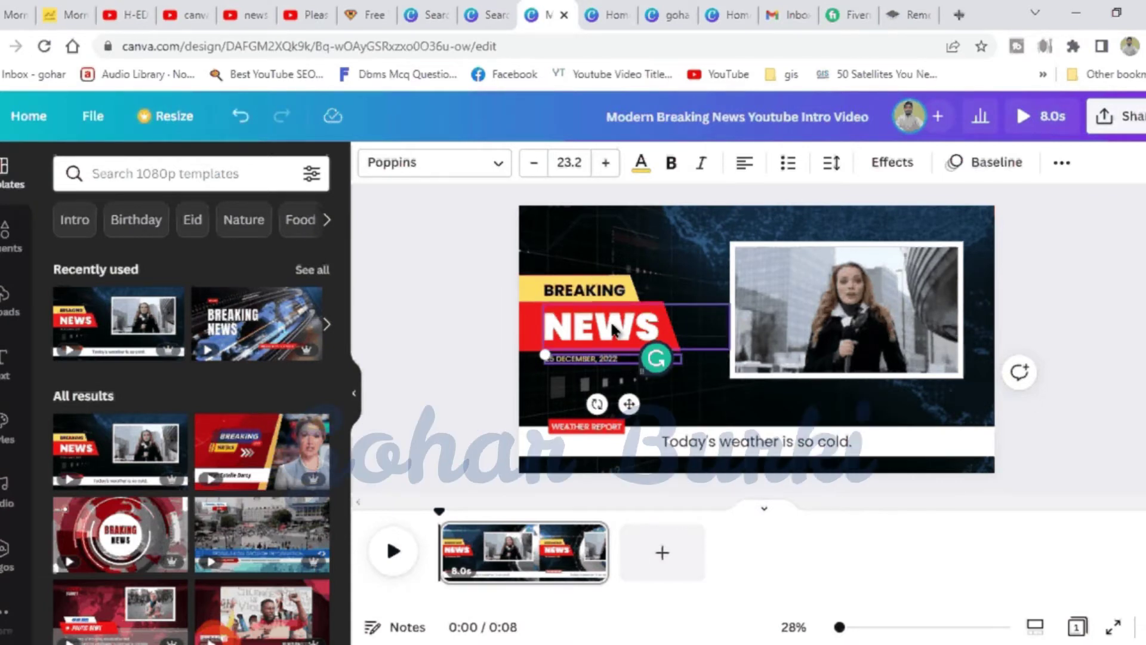
type("2022")
left_click(599, 427)
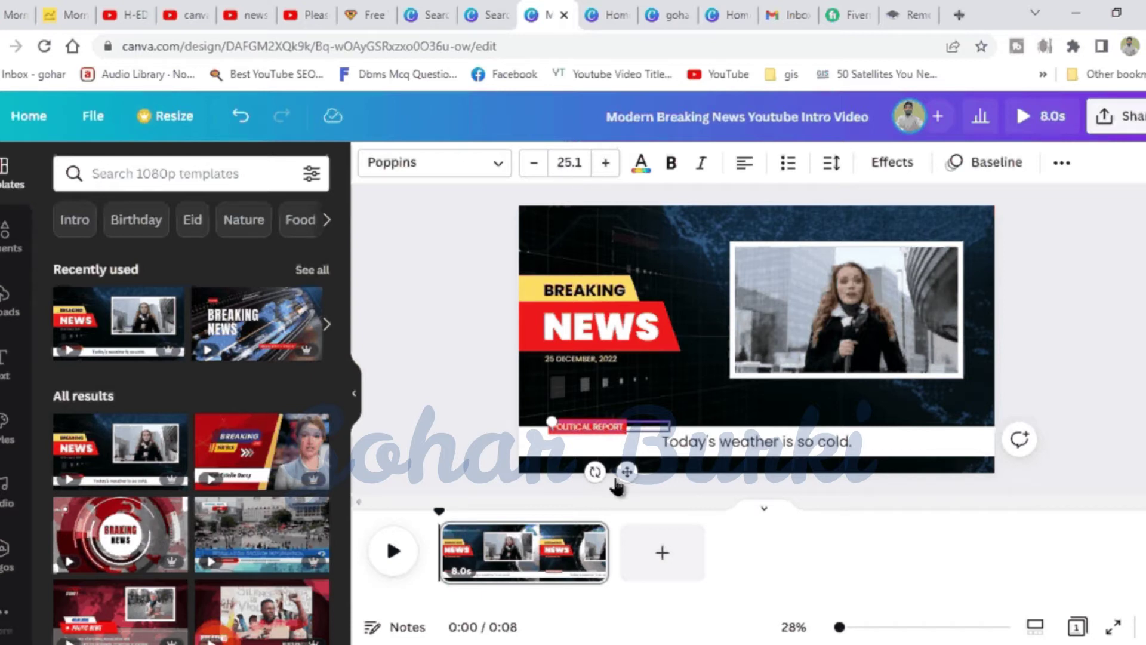
double_click(751, 455)
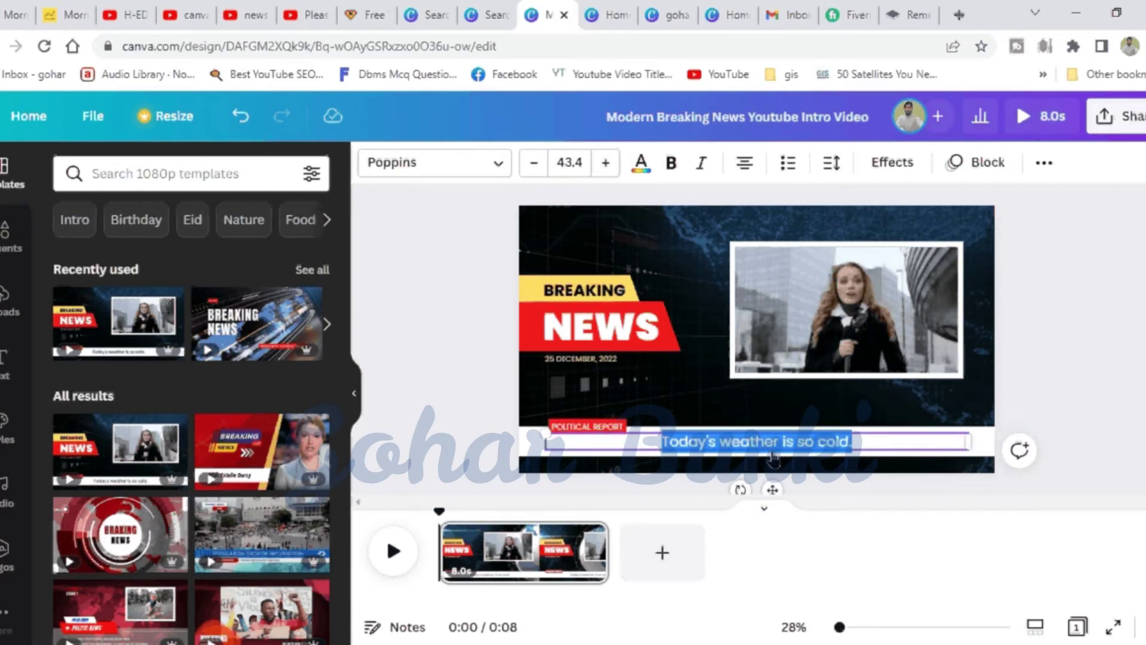
key("Escape")
left_click(637, 458)
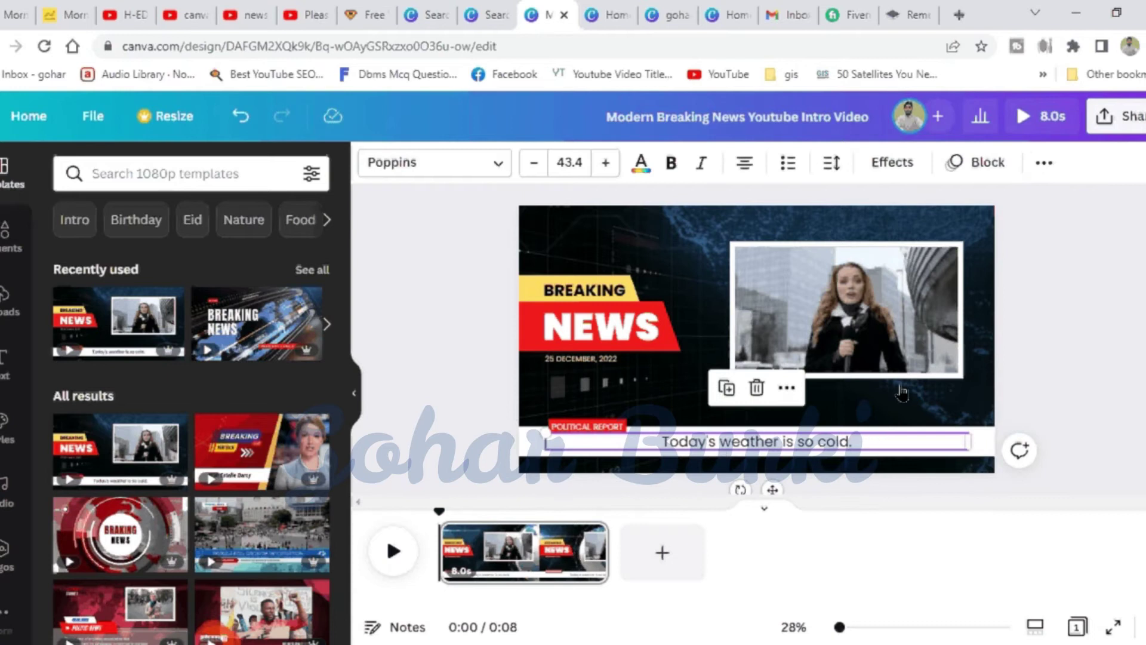
left_click(864, 347)
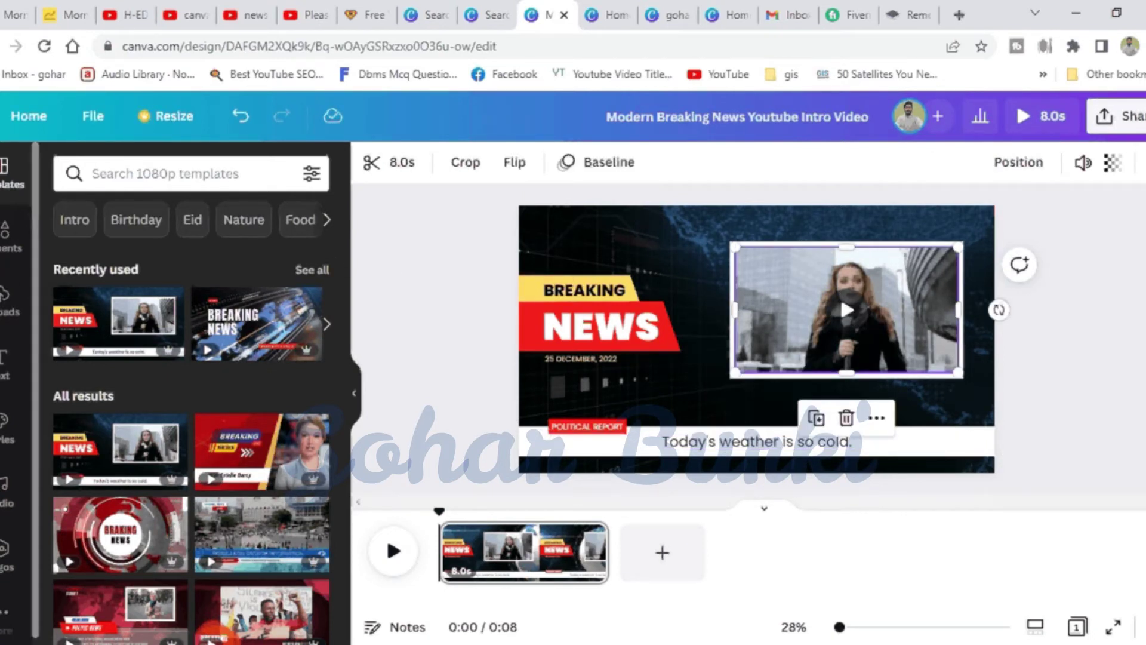
- Fill the news frame with the 1:06 uploaded video, undoing an accidental delete, and preview it
left_click(8, 301)
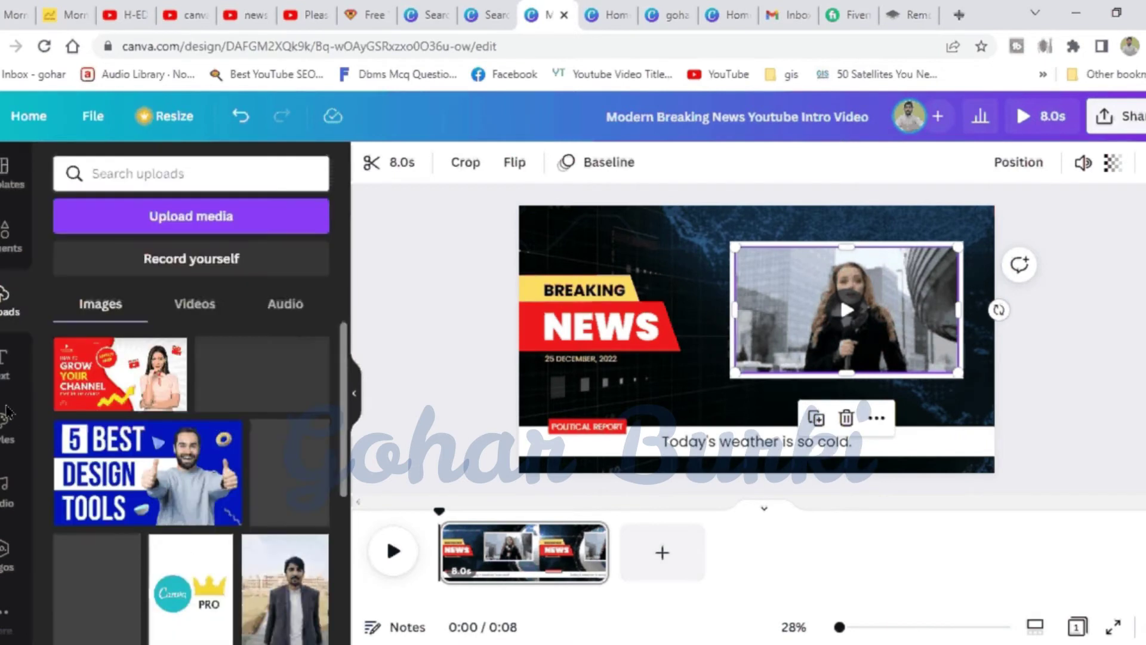
left_click(205, 305)
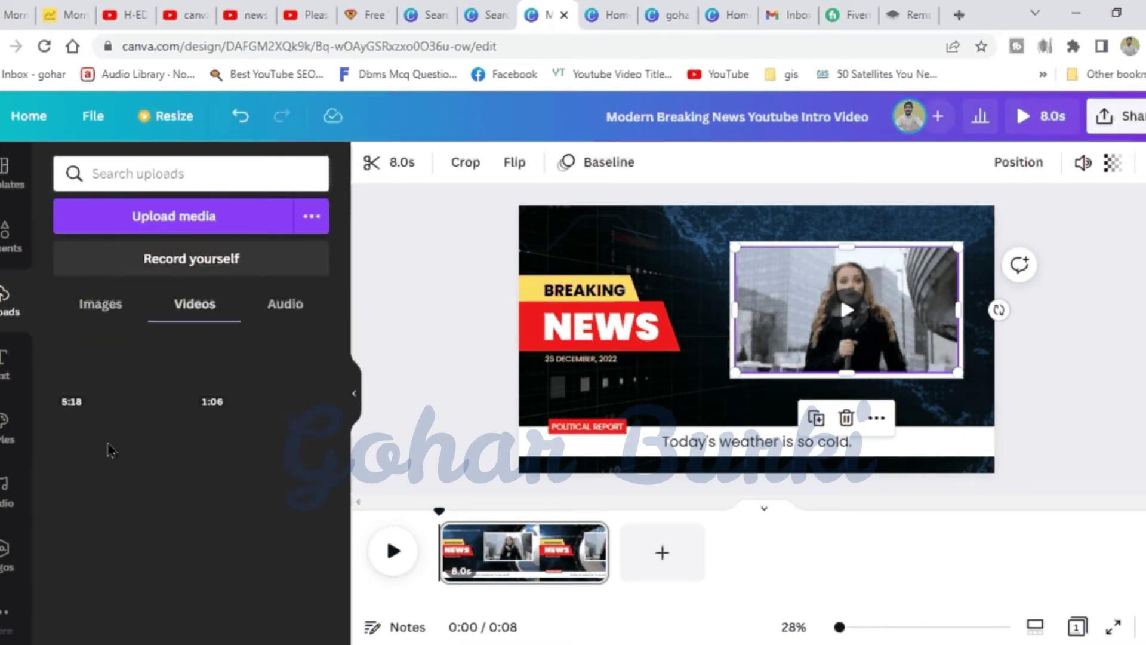
left_click(206, 350)
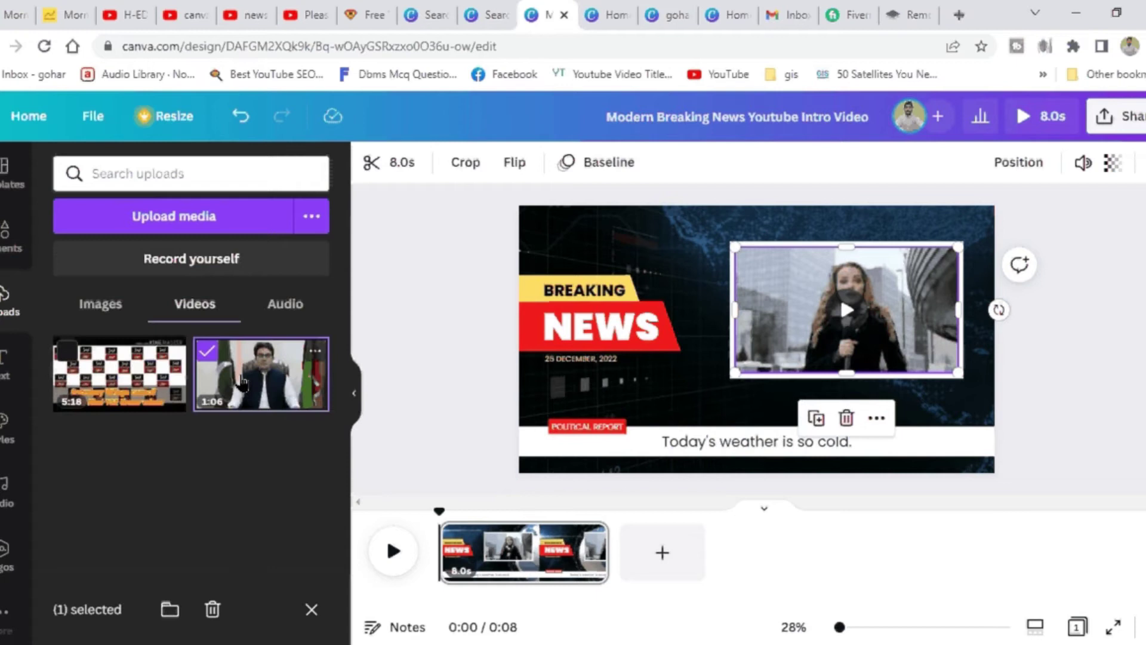
key("Delete")
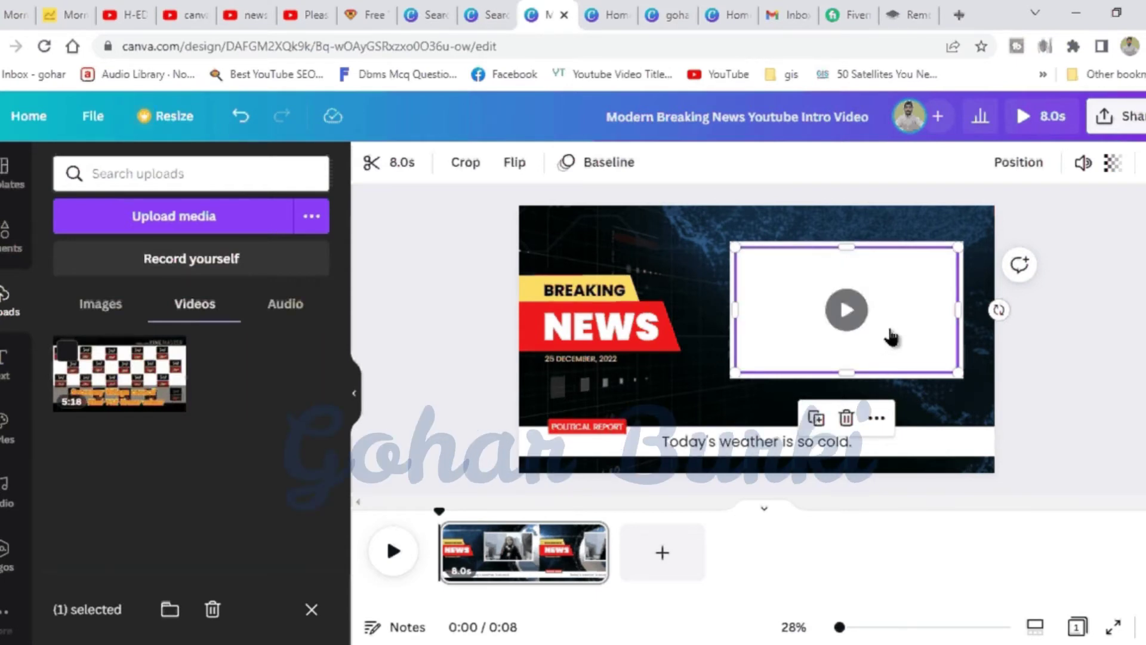
key("ctrl+z")
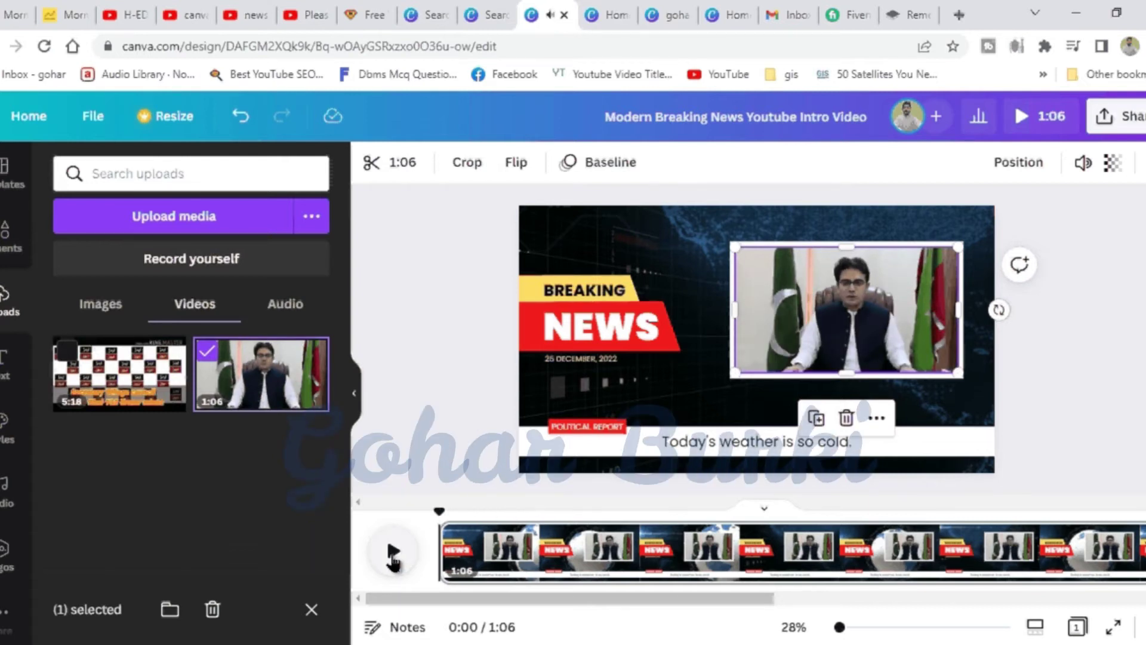
left_click(392, 552)
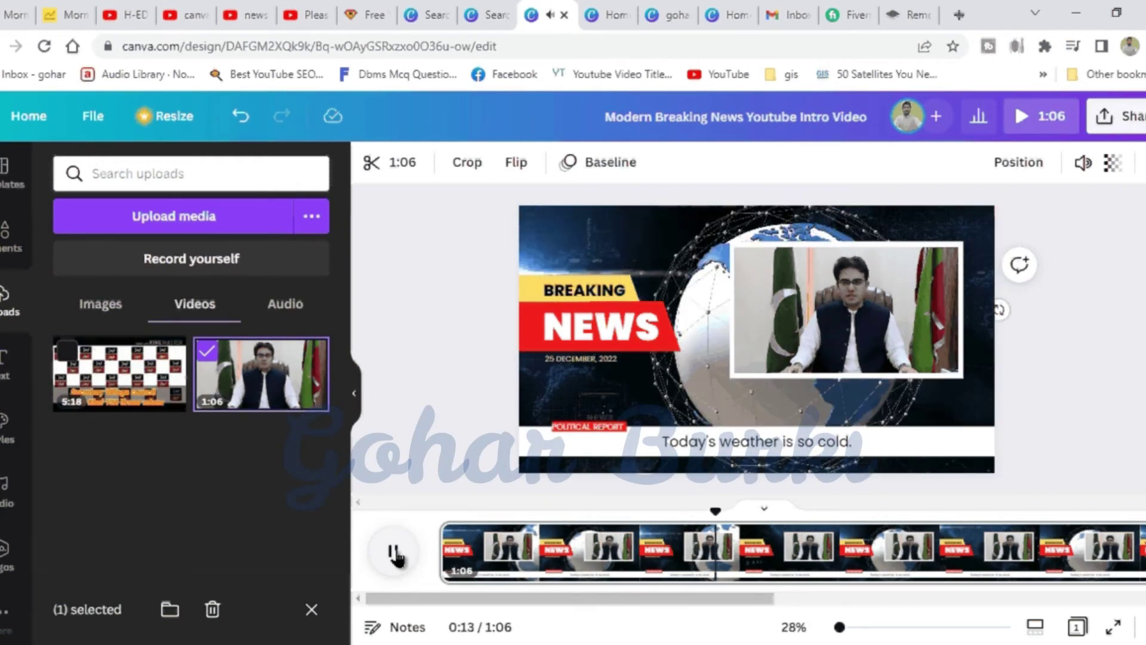
left_click(394, 552)
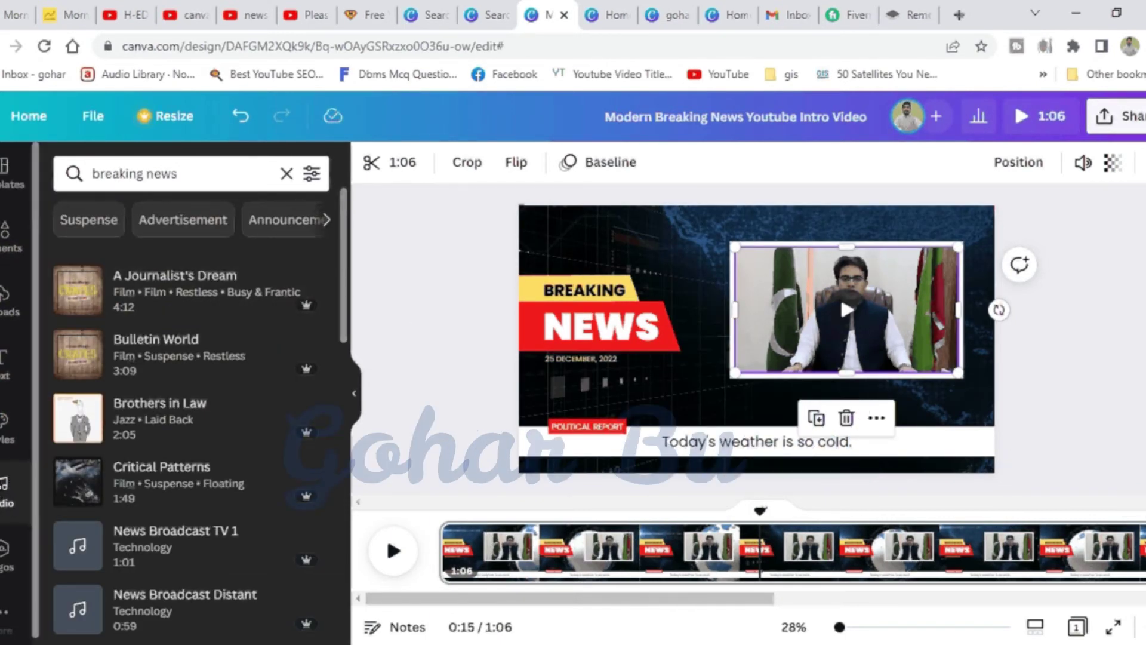
- Drag the Bulletin World track from the 'breaking news' audio results onto the timeline
left_click(115, 181)
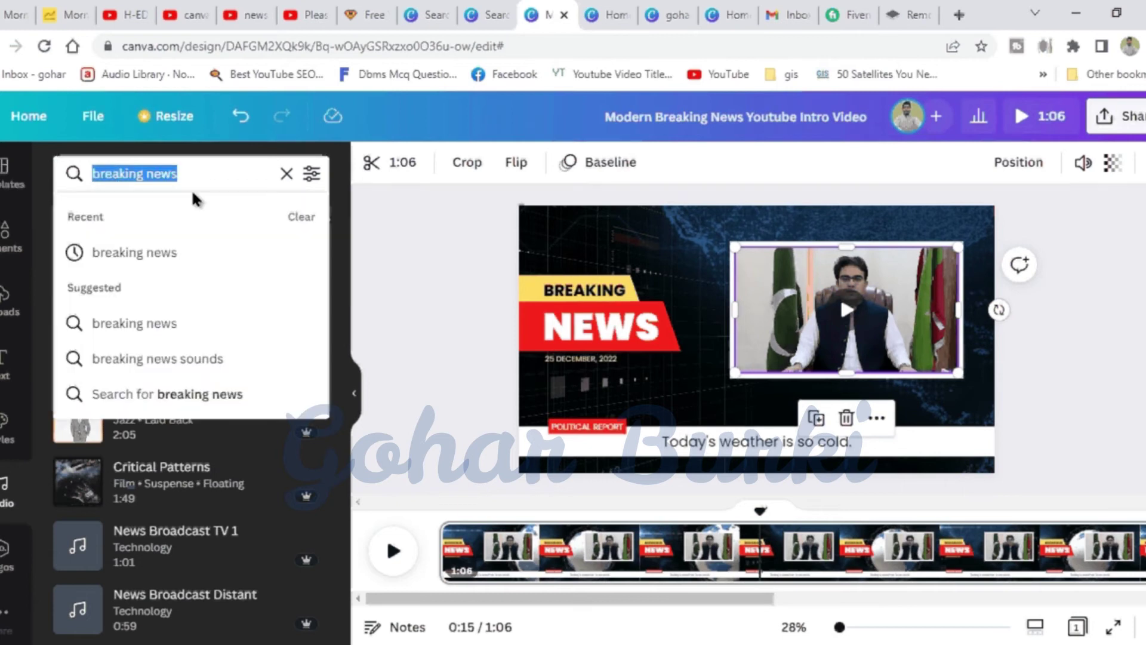
left_click(263, 230)
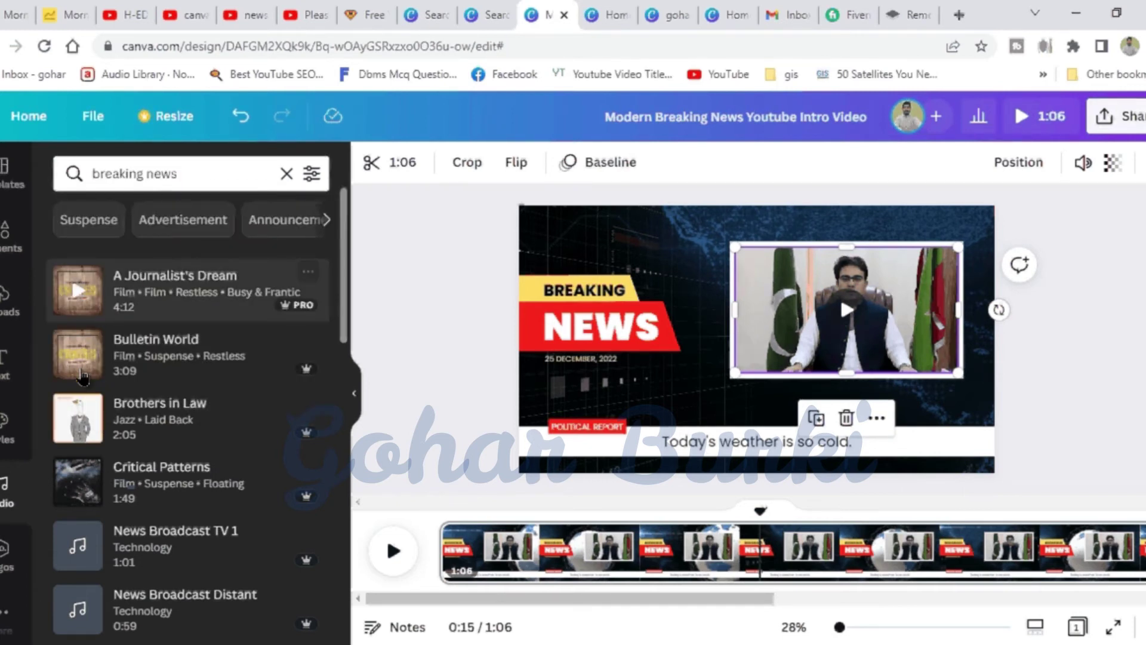
left_click(76, 353)
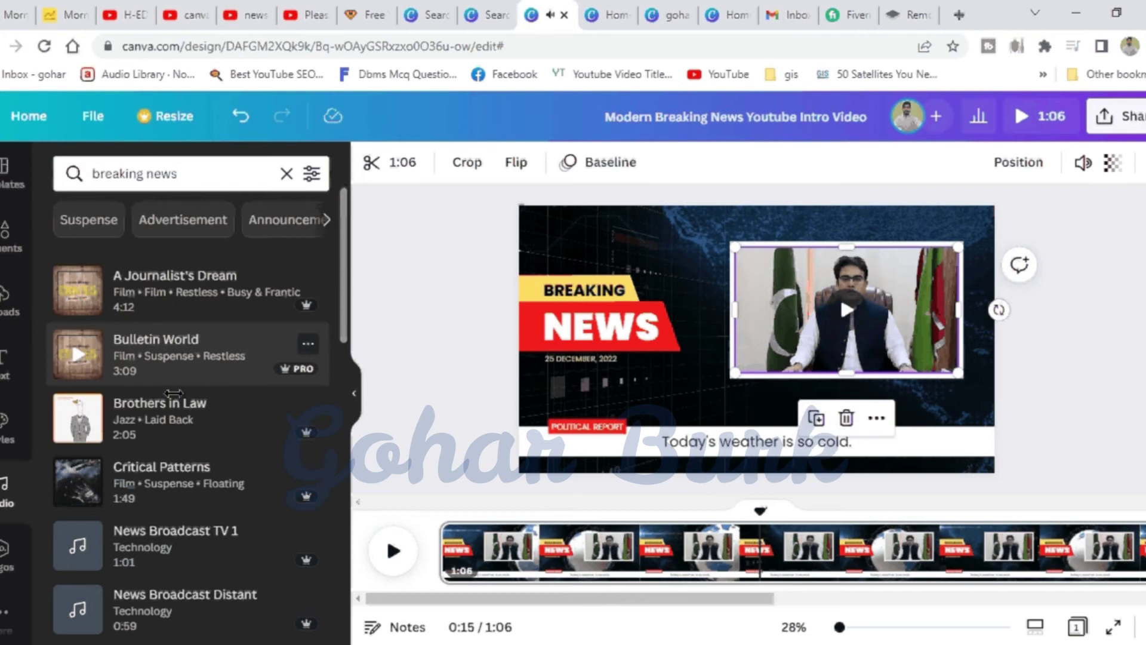
left_click_drag(77, 352, 573, 594)
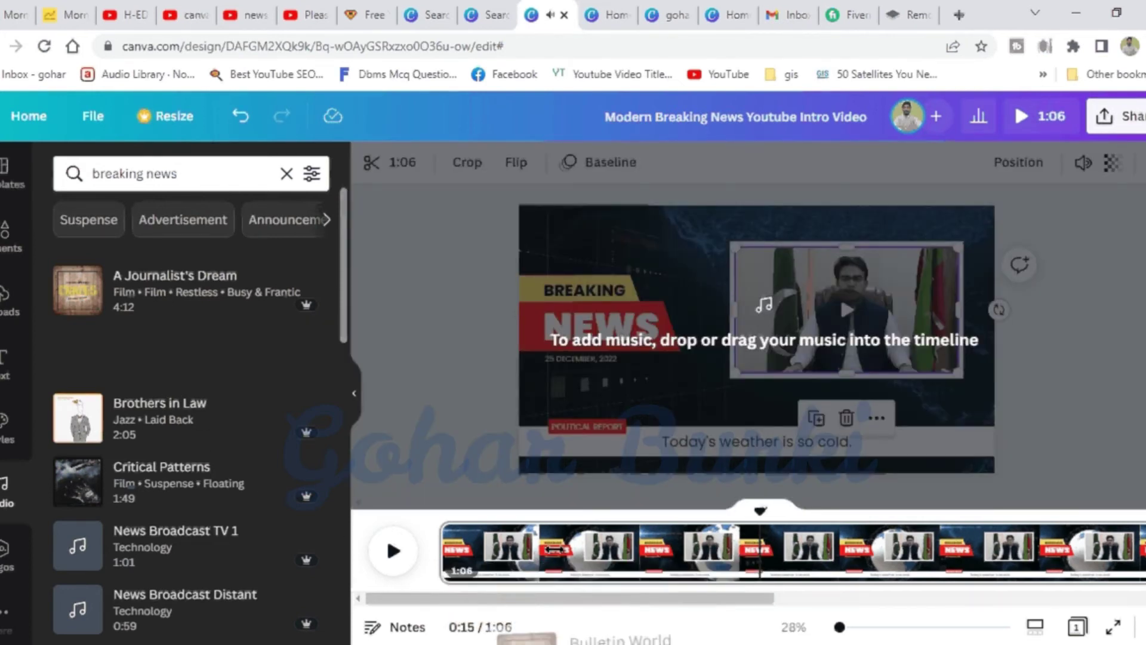
left_click_drag(554, 547, 555, 571)
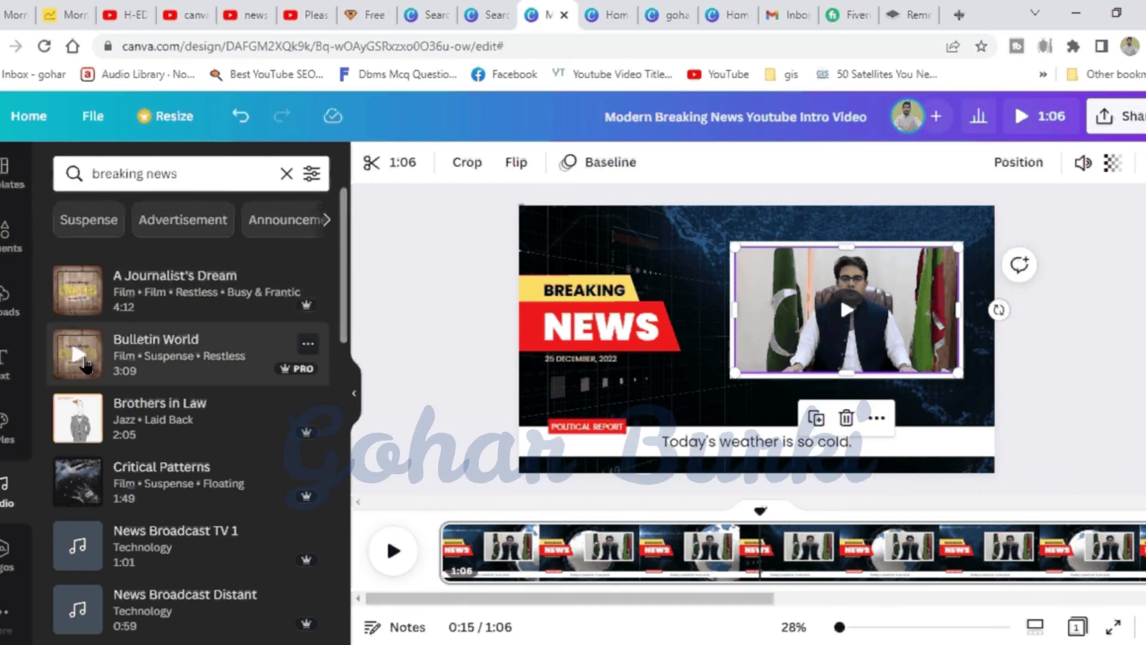
left_click(84, 359)
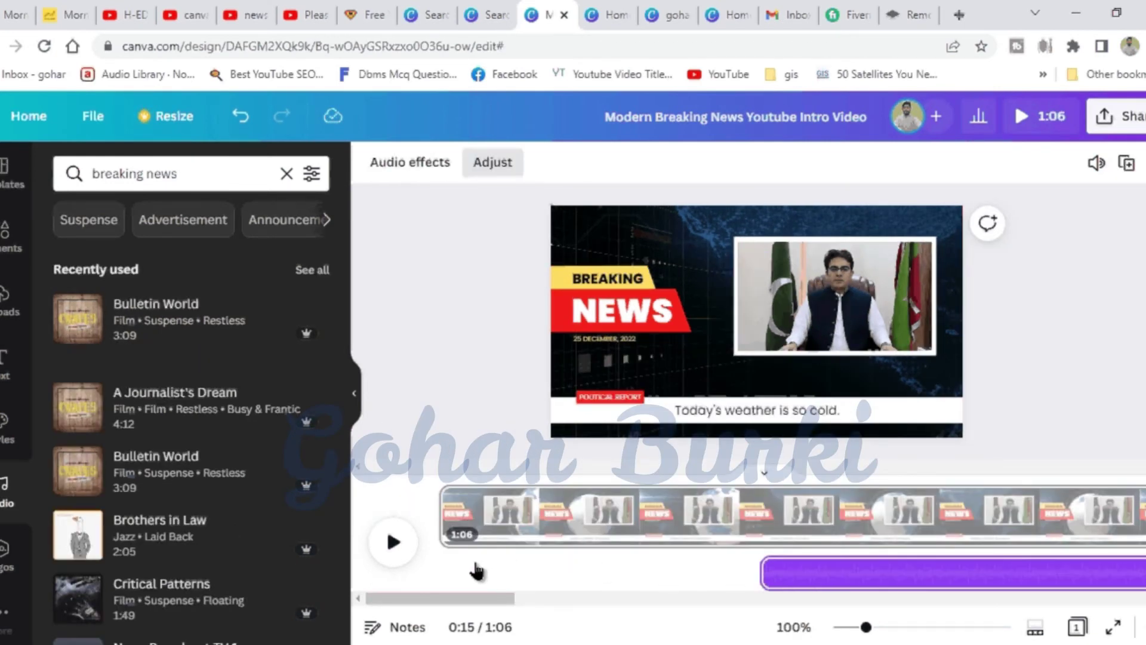
- Adjust which part of the Bulletin World music plays and preview it
left_click_drag(473, 567, 836, 564)
left_click(813, 588)
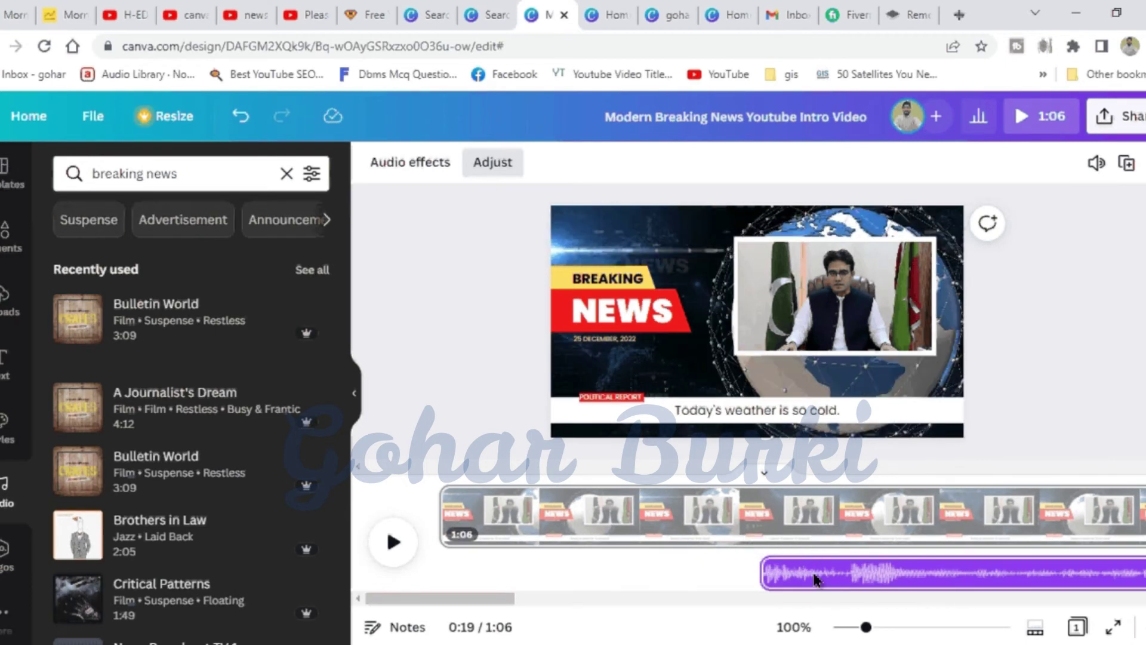
left_click(395, 542)
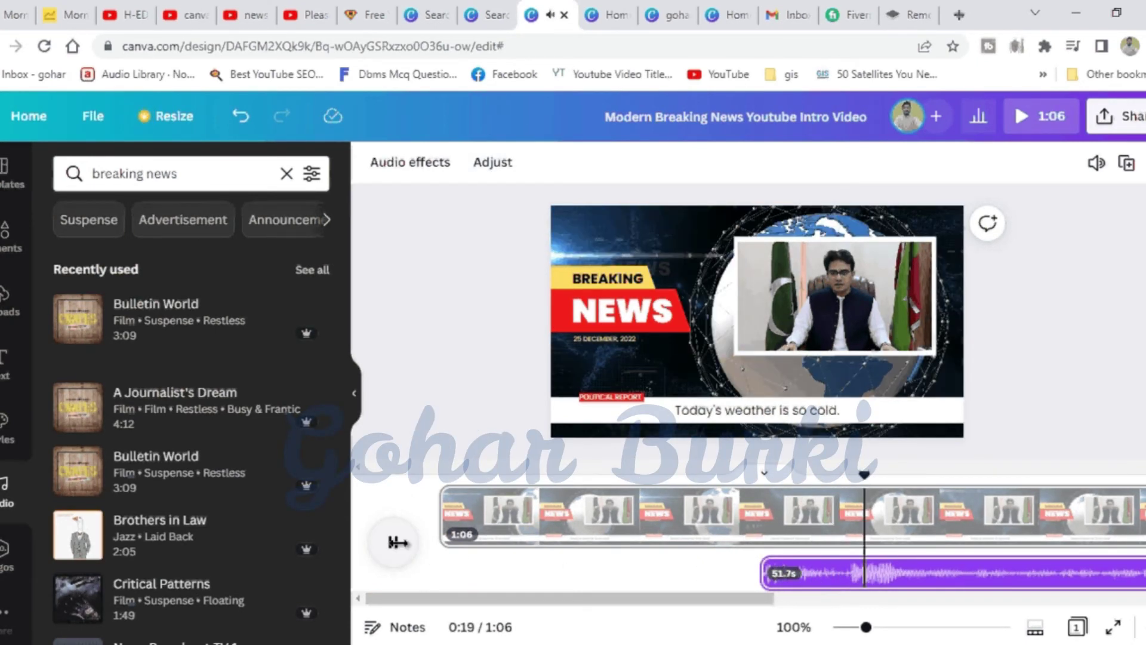
left_click(395, 543)
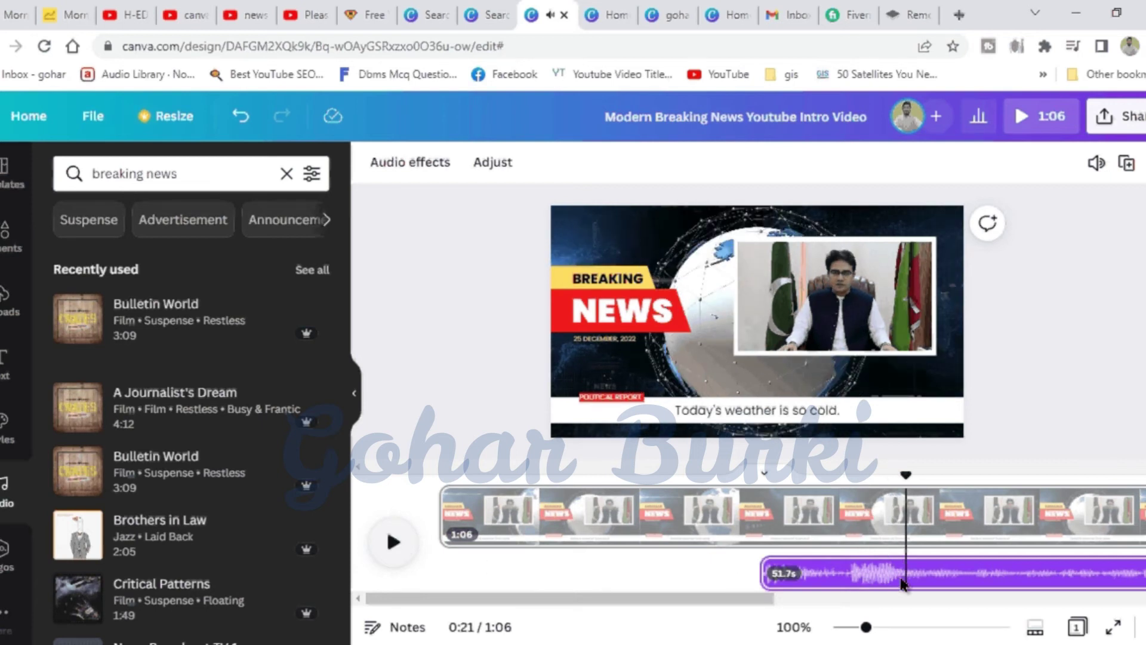
- Trim the music's end to match the clip and align it to the timeline start
left_click_drag(733, 597, 1122, 597)
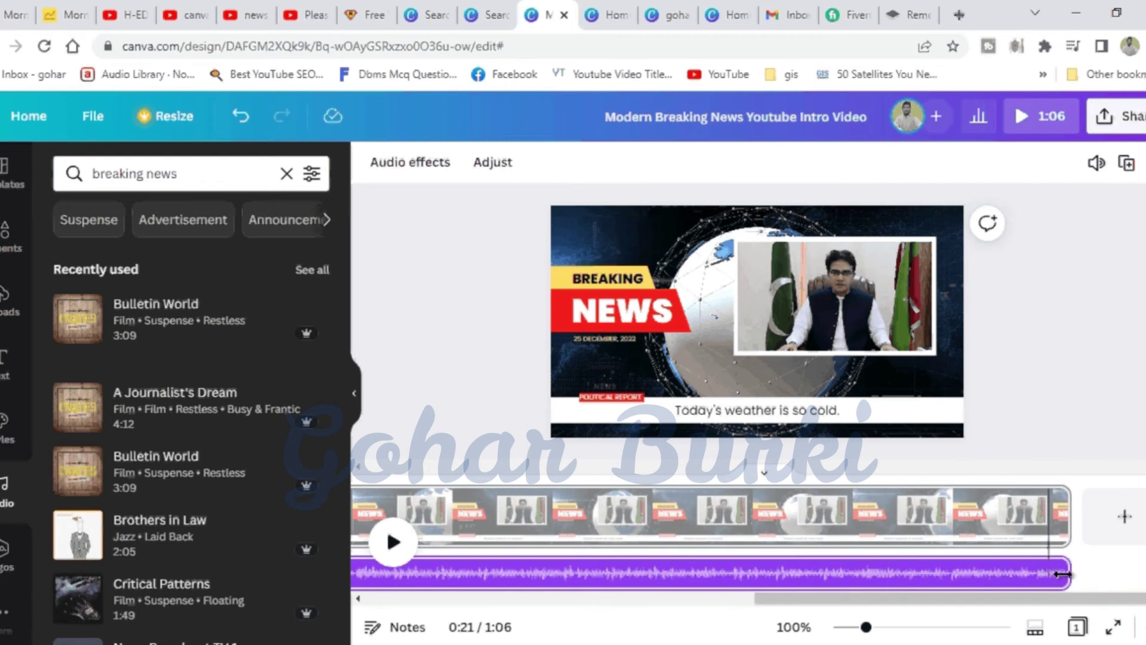
left_click_drag(1068, 573, 979, 574)
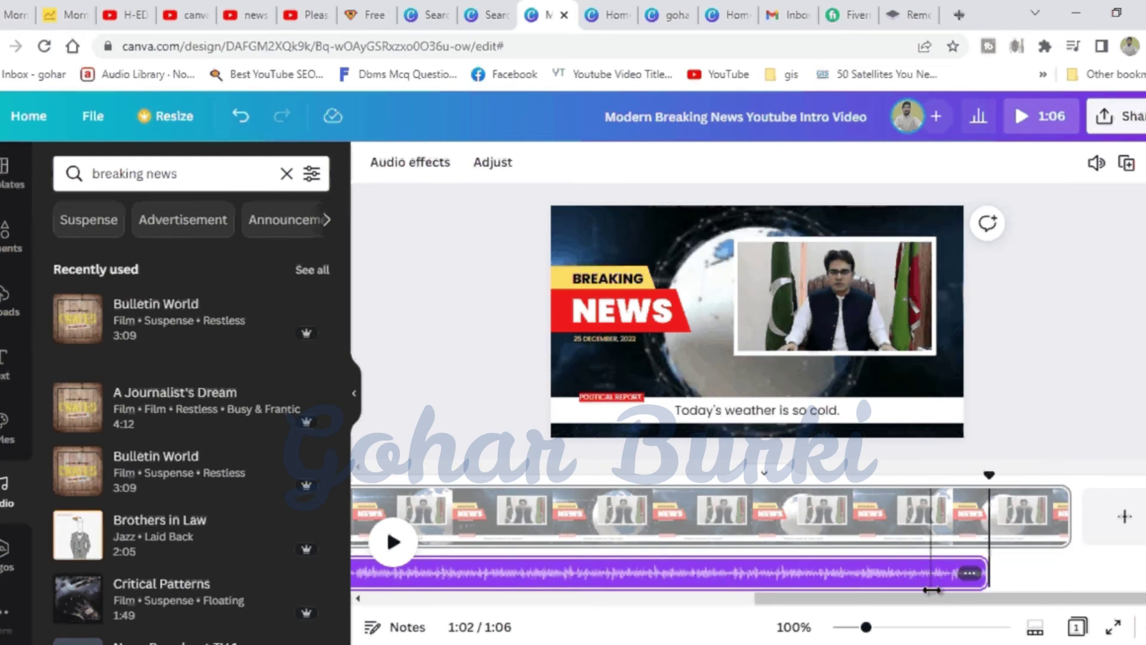
left_click(934, 590)
scroll(746, 537, "left", 4)
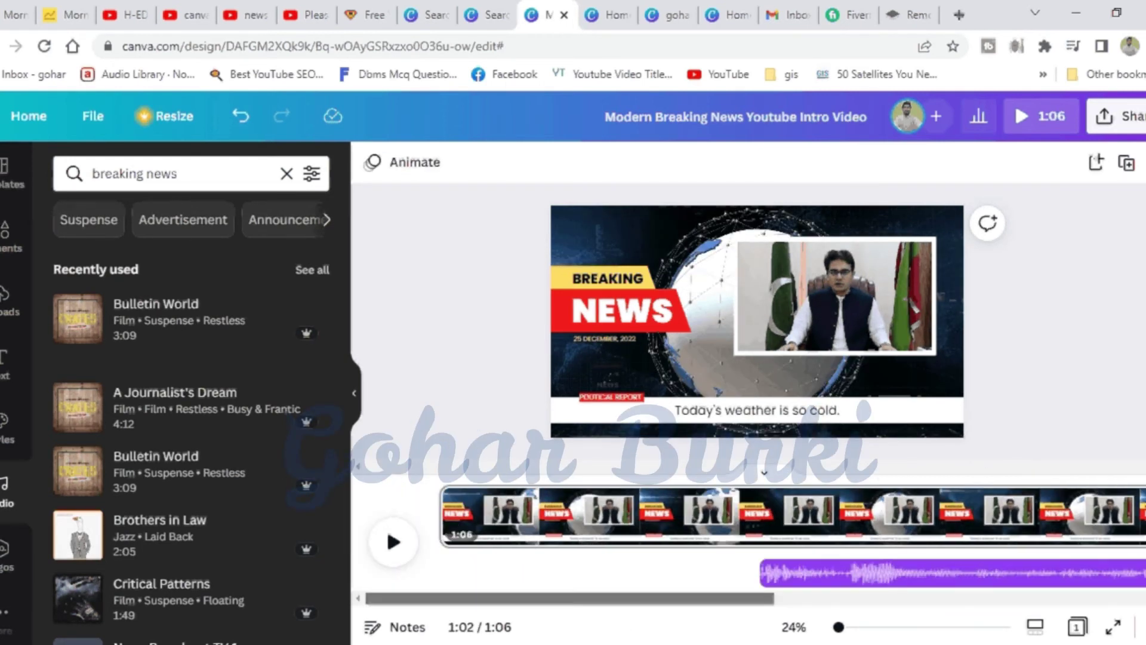
left_click(1040, 626)
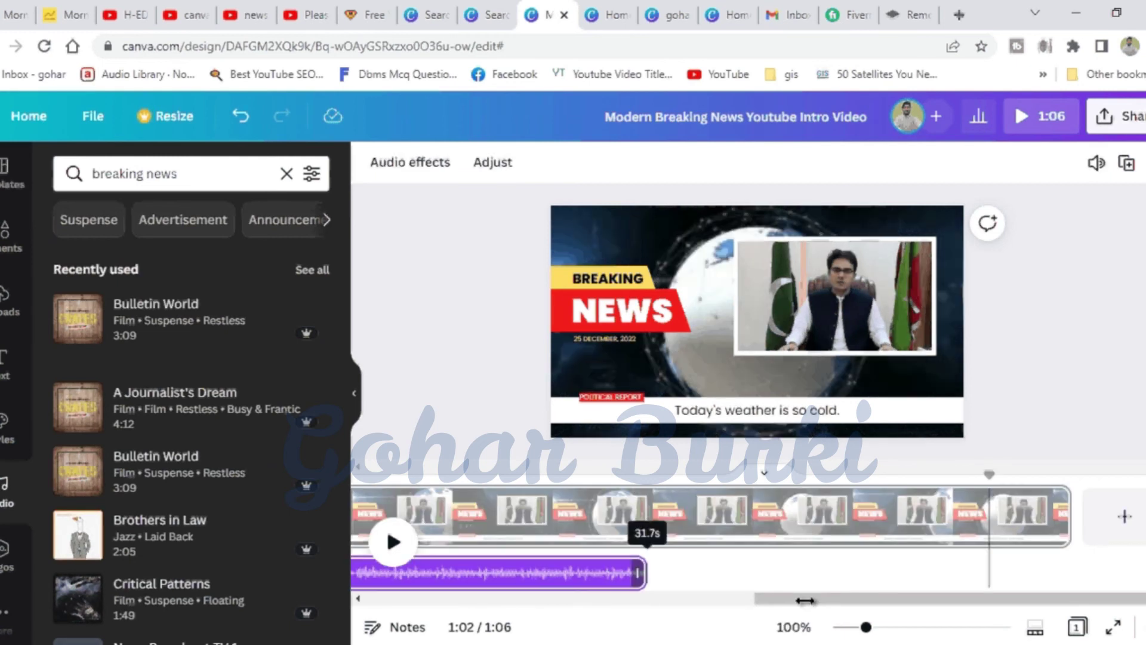
scroll(572, 618, "left", 5)
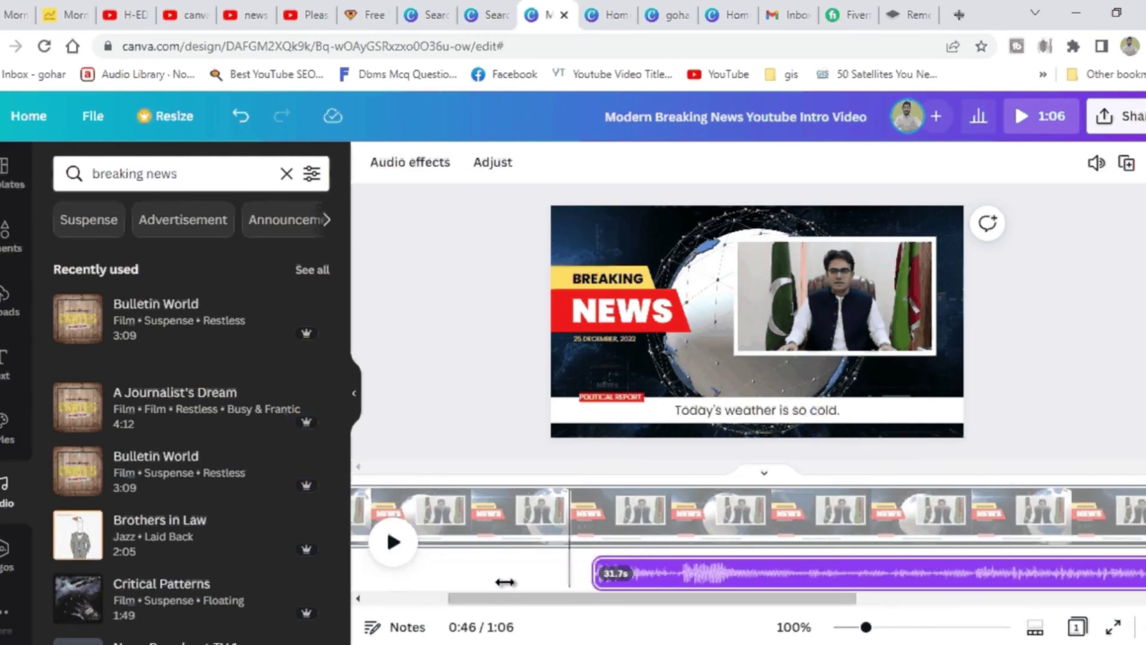
scroll(830, 572, "left", 2)
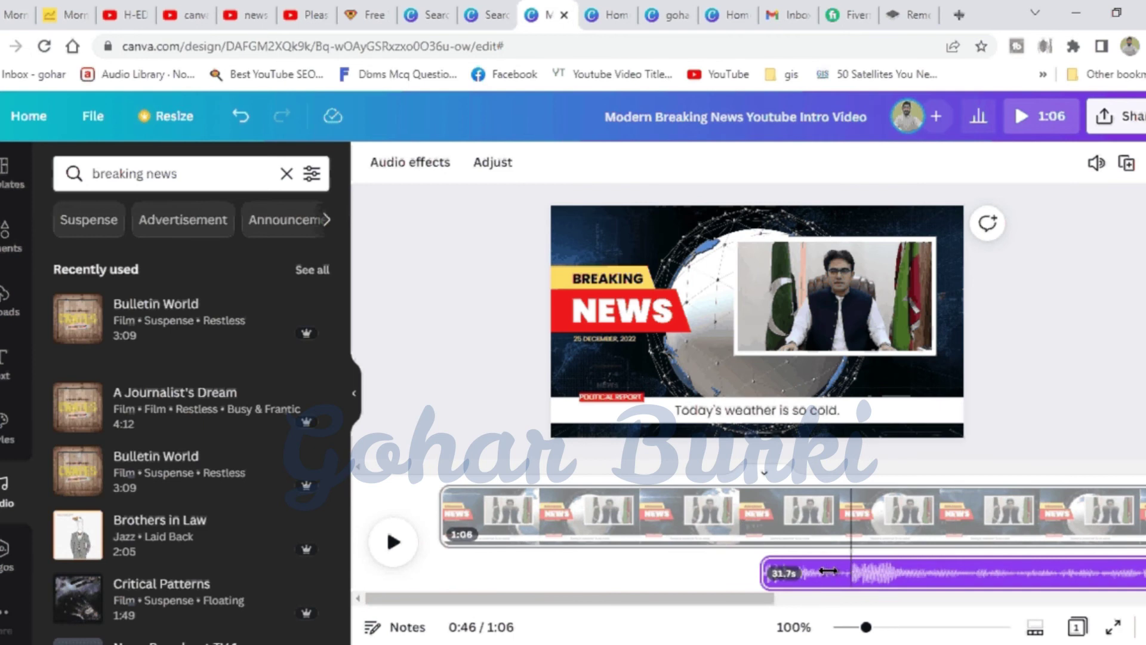
left_click_drag(828, 571, 826, 571)
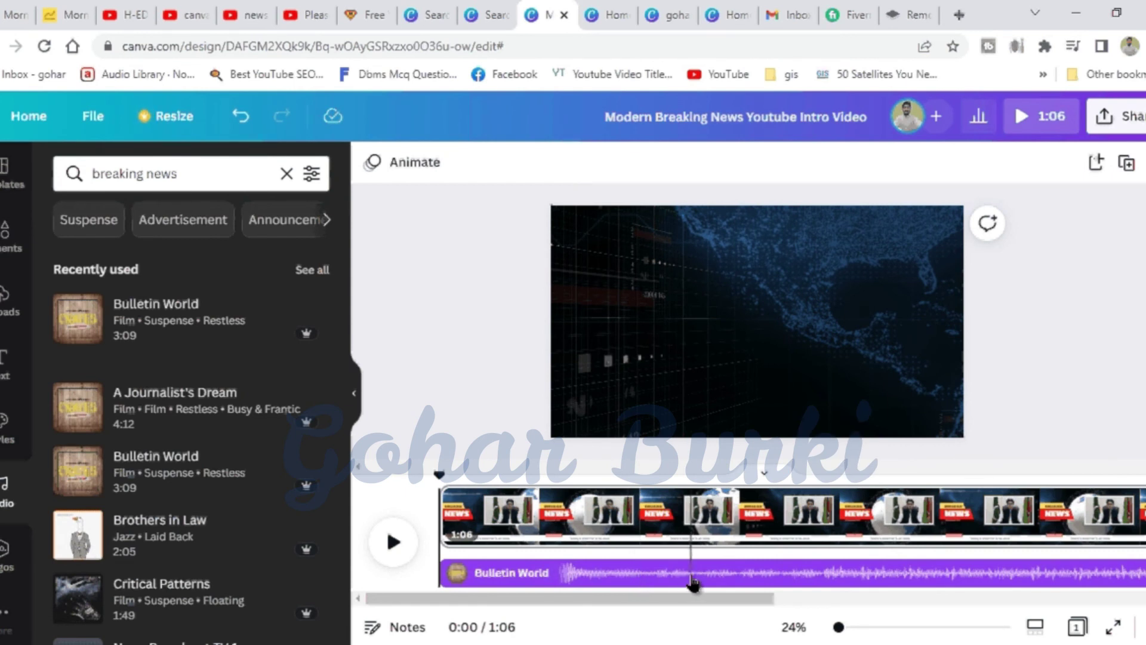
left_click(923, 576)
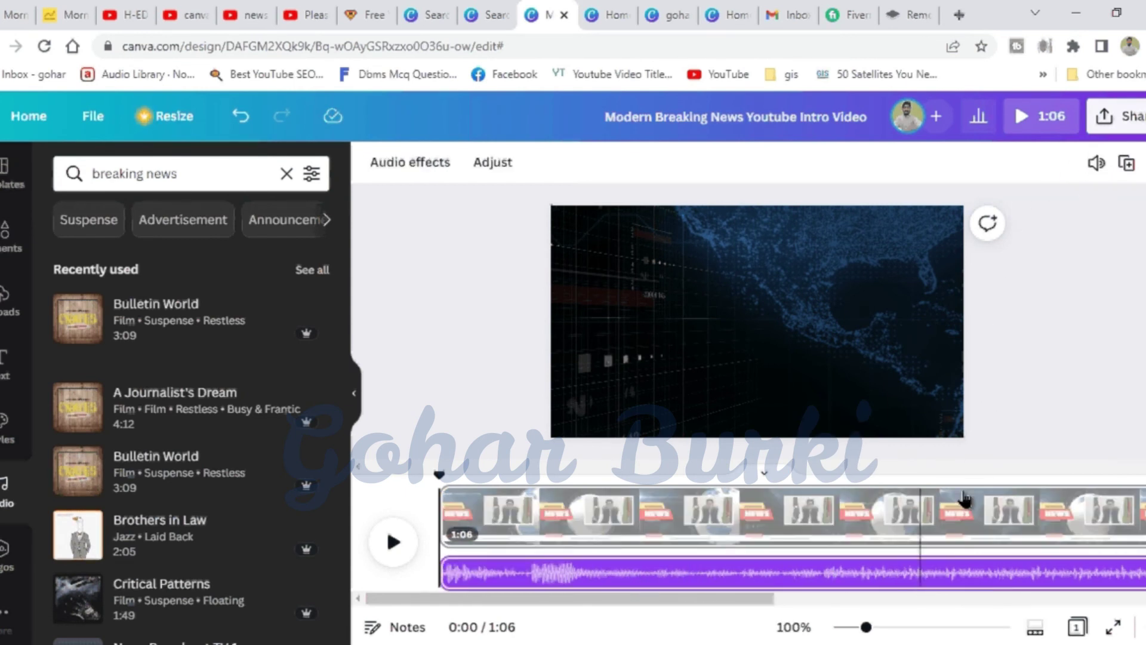
left_click(1096, 162)
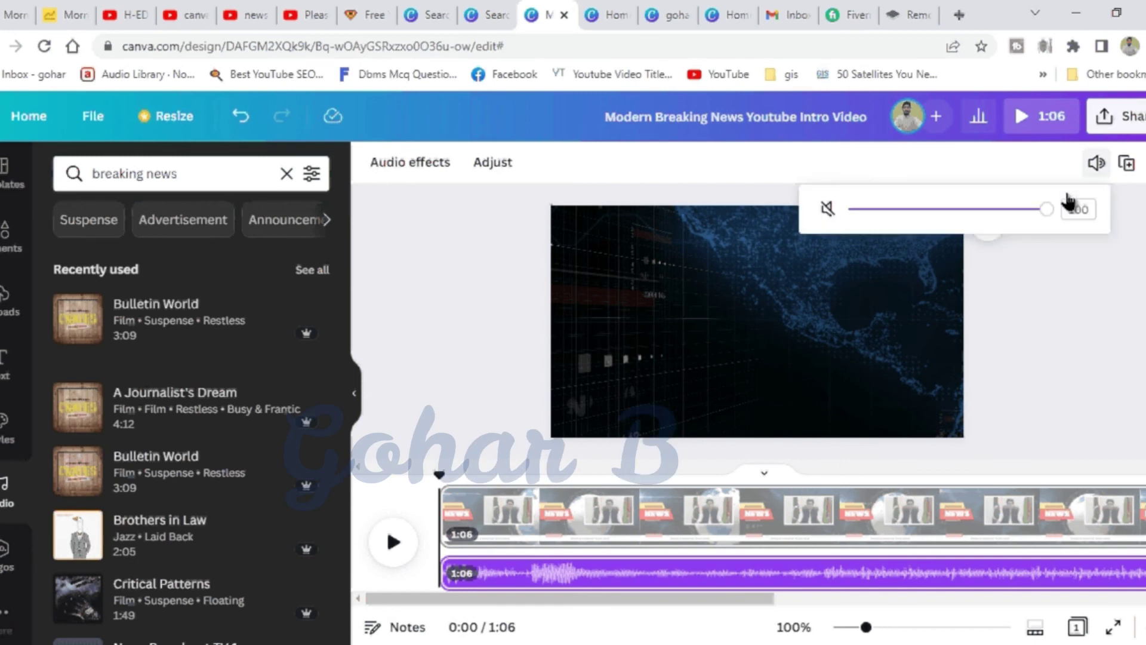
left_click(1029, 191)
left_click(393, 541)
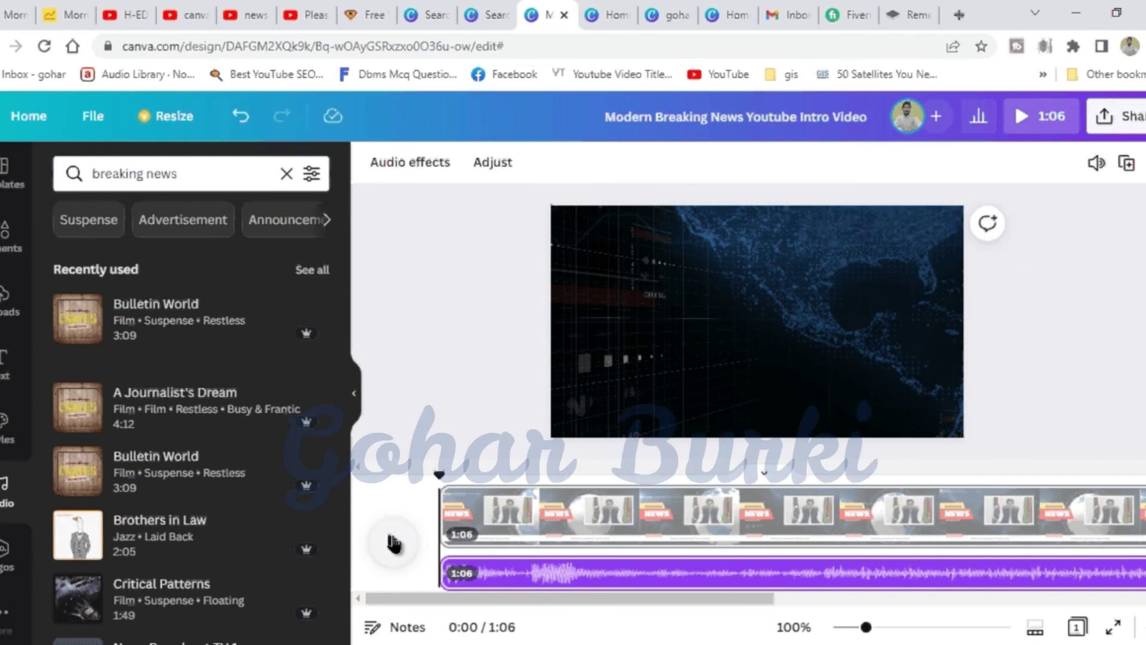